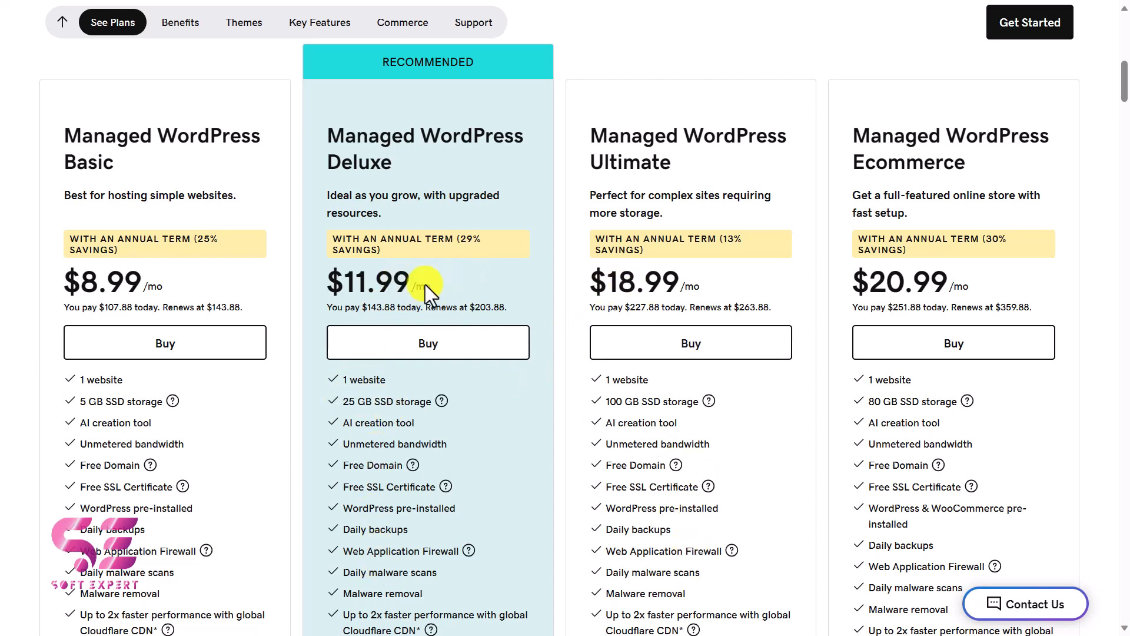
- Order the Managed WordPress Deluxe plan with the 12 Months term and proceed to buy it
click(478, 353)
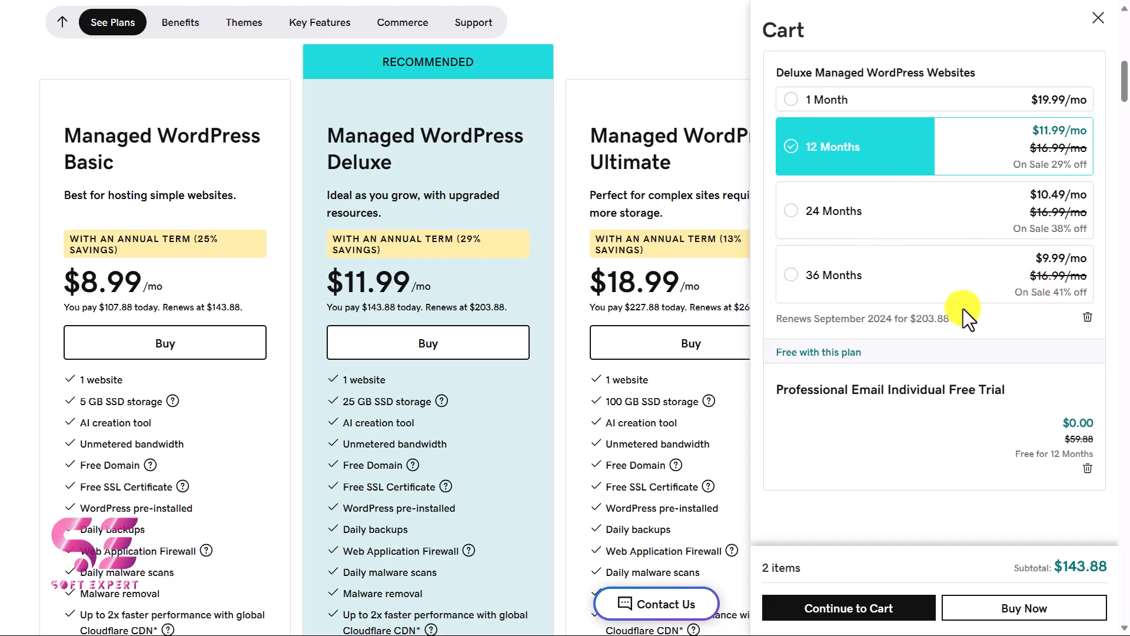
scroll(995, 459, down, 3)
click(1022, 613)
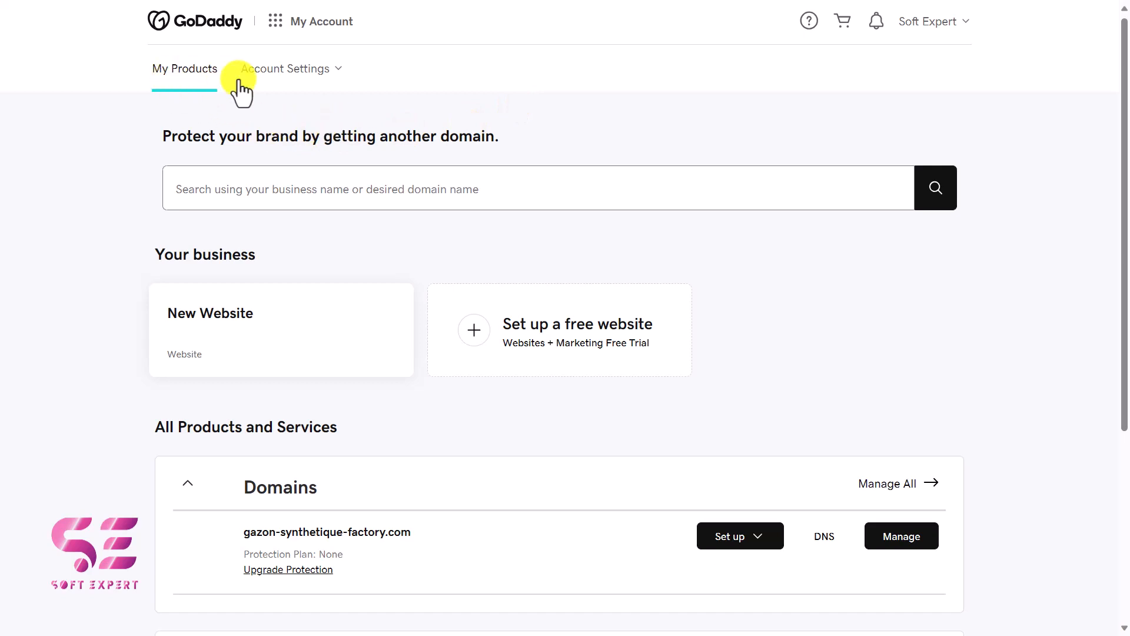
- Check the domain under All Products and Services, and start setting up the New Website entry as a brand new website
scroll(253, 265, down, 3)
scroll(270, 272, down, 1)
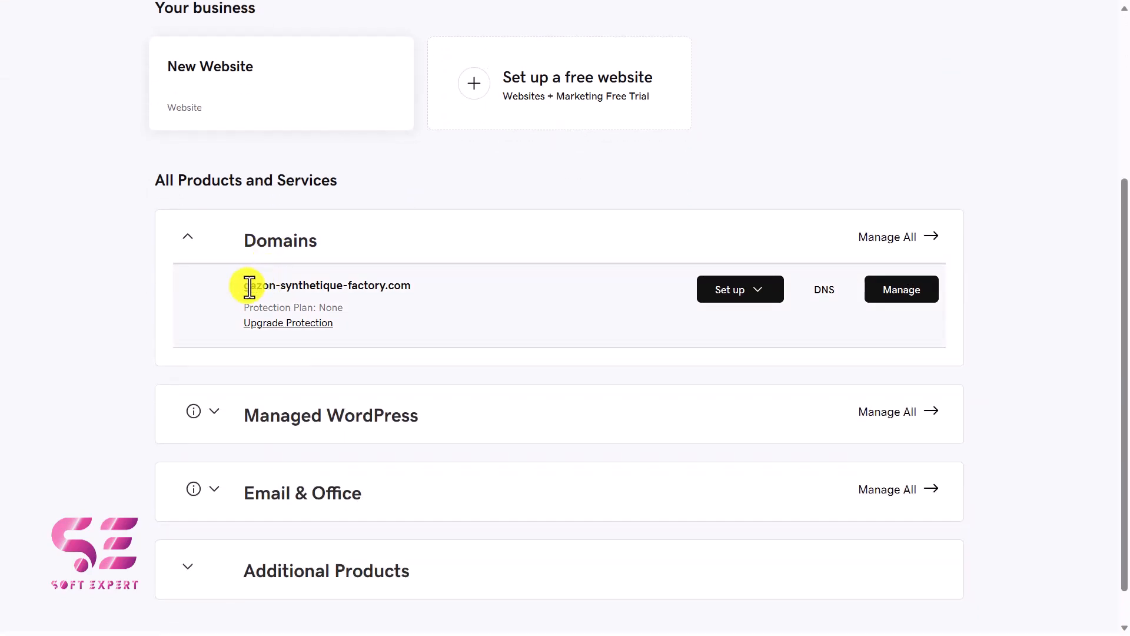
scroll(335, 285, down, 1)
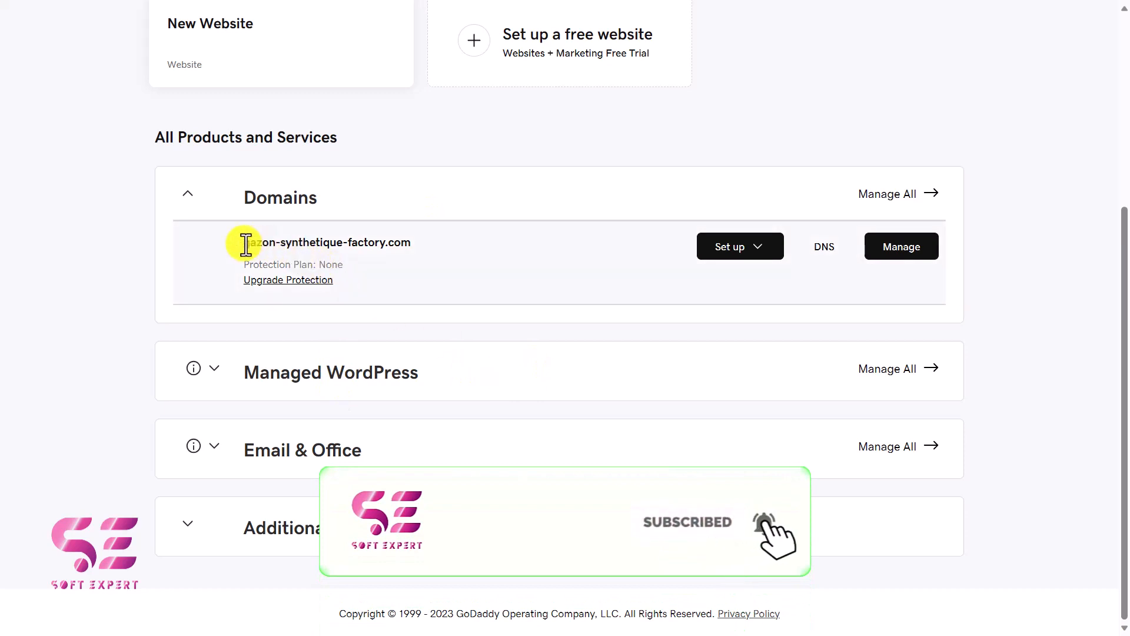
drag(244, 243, 404, 242)
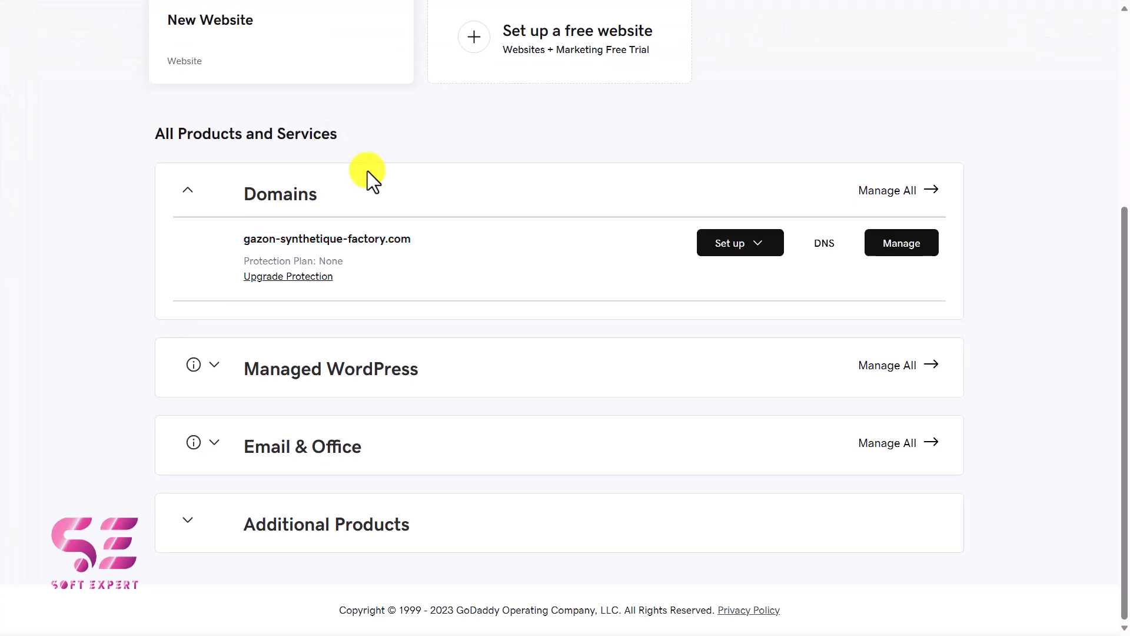
scroll(370, 177, up, 4)
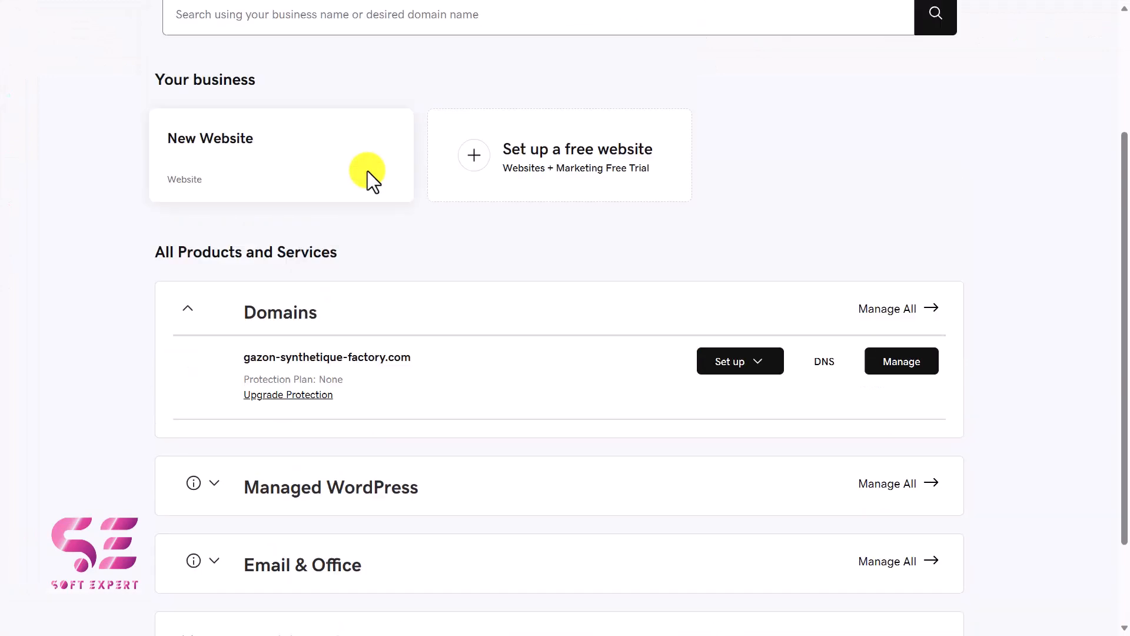
click(288, 238)
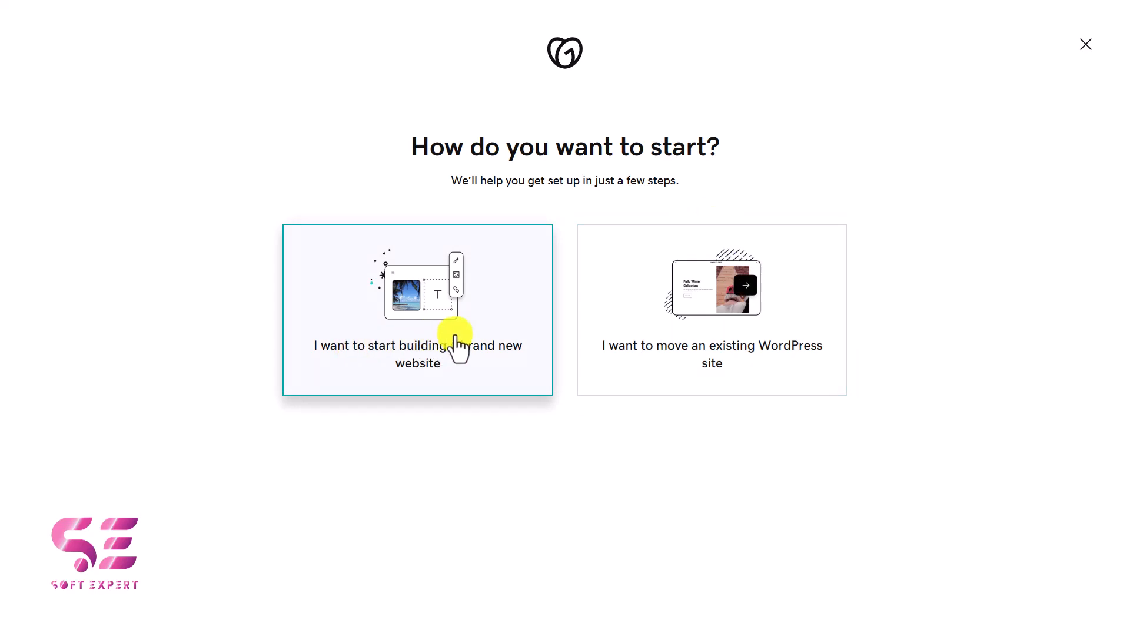
click(438, 342)
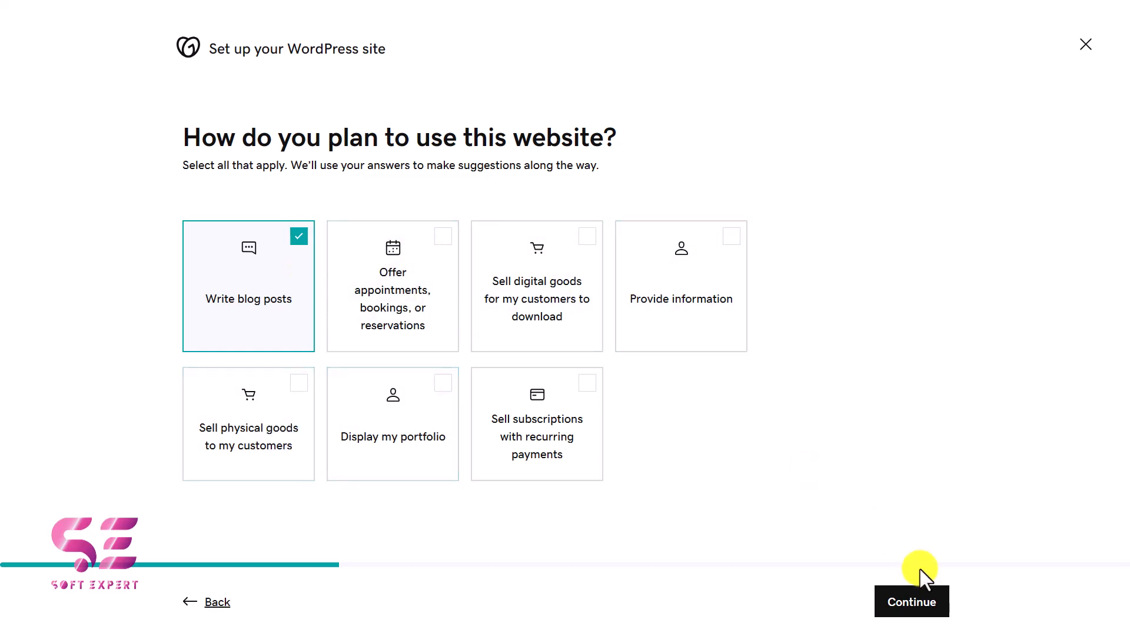
- Set the website's intended use to Write blog posts and its kind to International Business and Trade Service
click(922, 600)
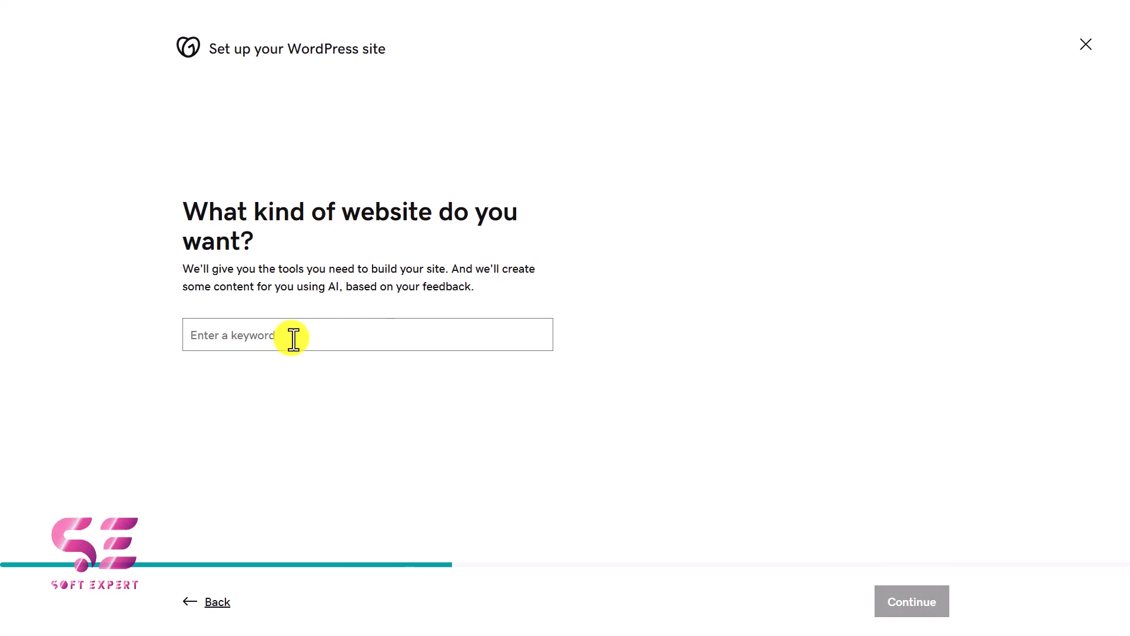
text(A Blog)
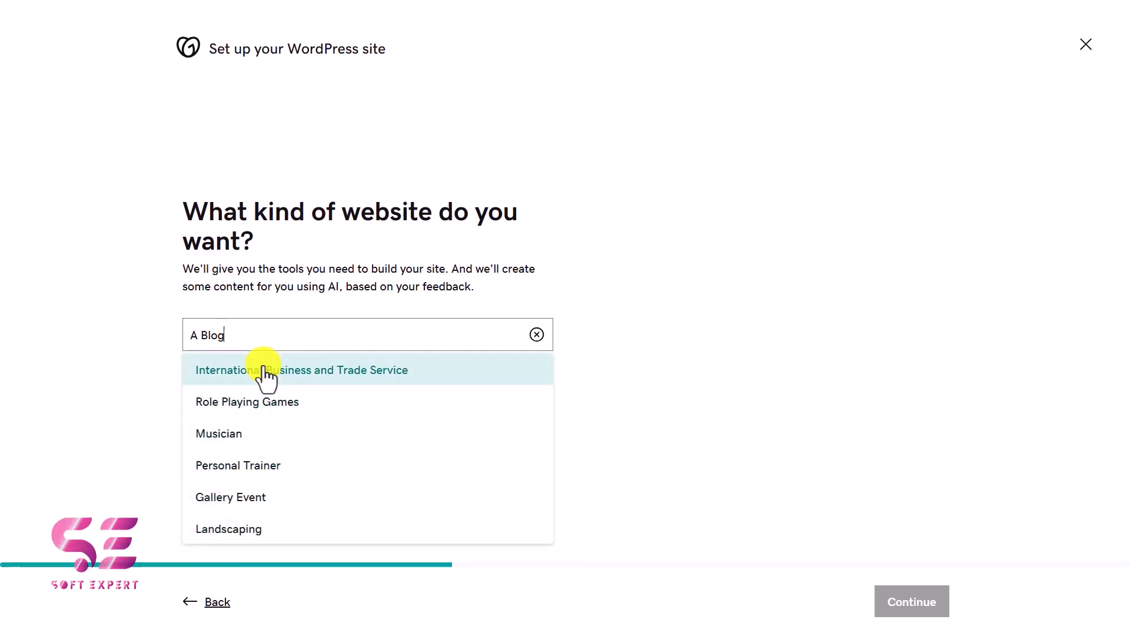
click(265, 374)
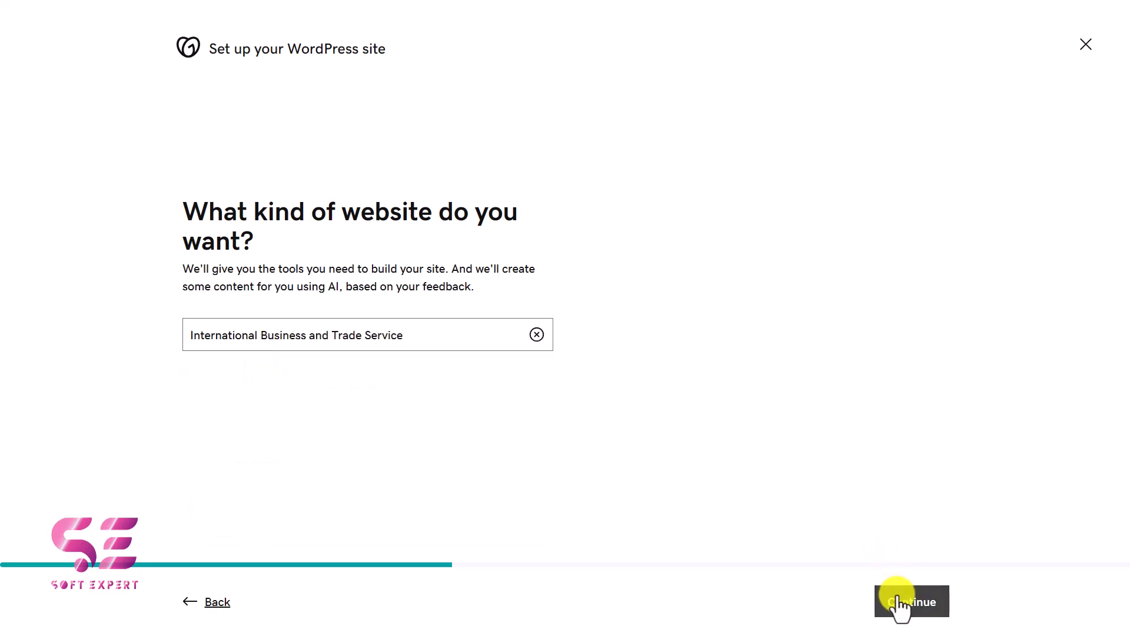
click(899, 603)
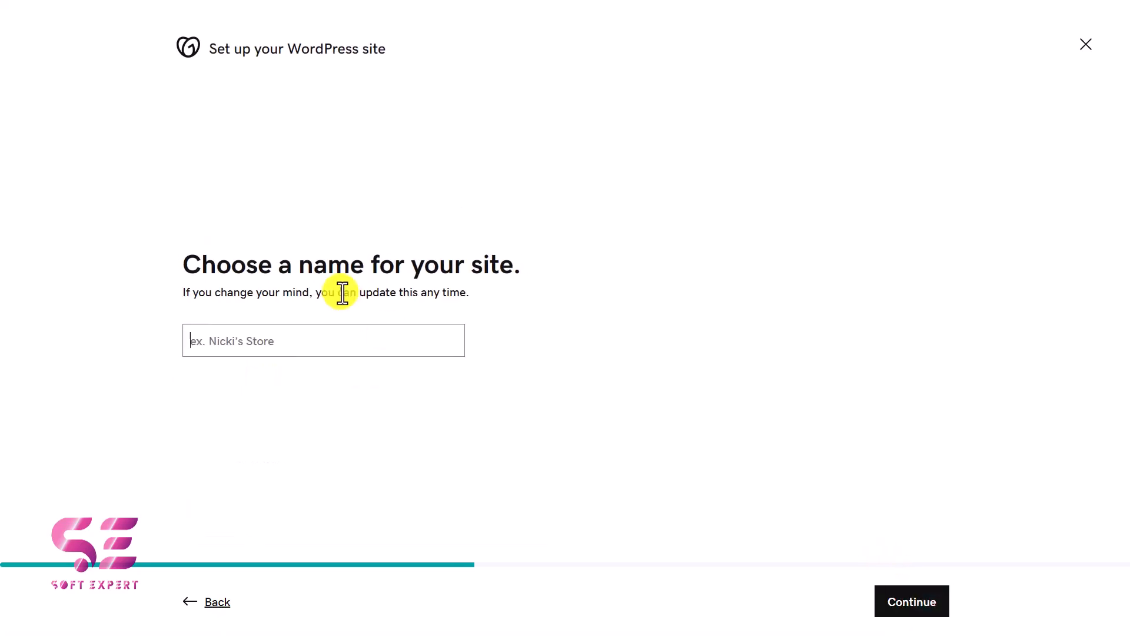
- Name the site "gazon synthetique factory", copying the text from the domain's address and replacing its hyphens with spaces
click(310, 342)
mouse_move(143, 8)
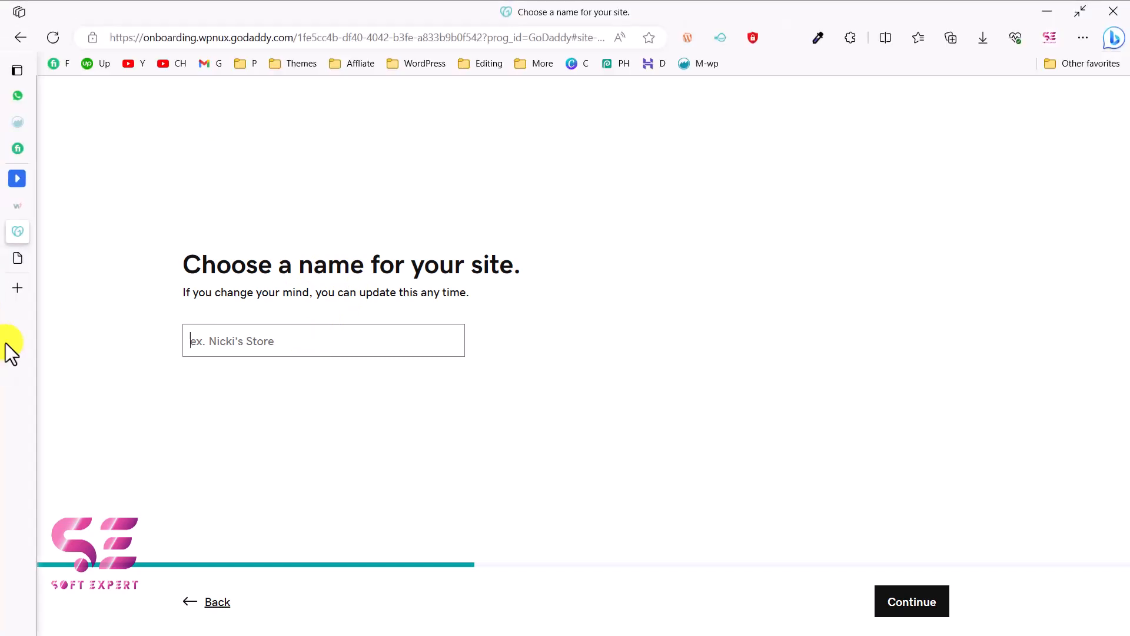
click(36, 262)
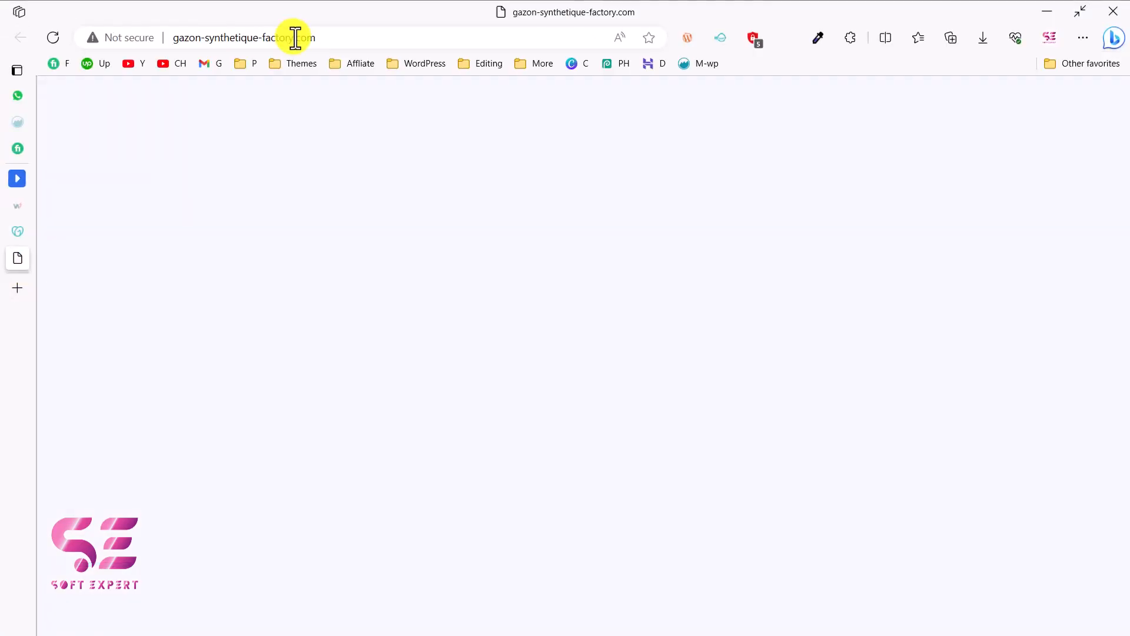
drag(293, 37, 178, 41)
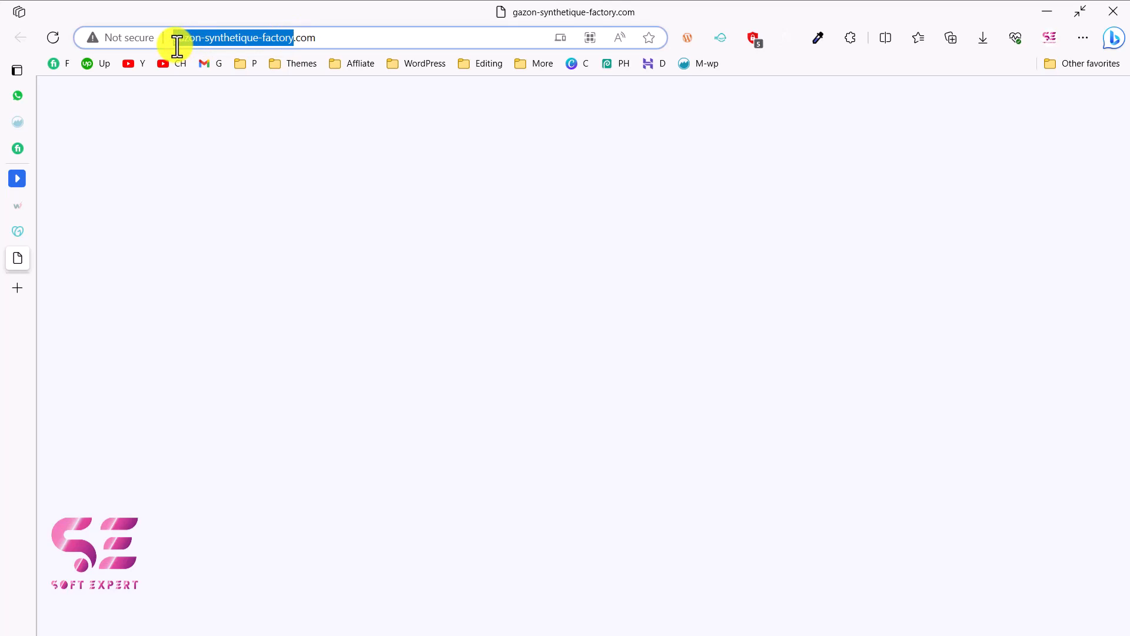
key(alt+Tab)
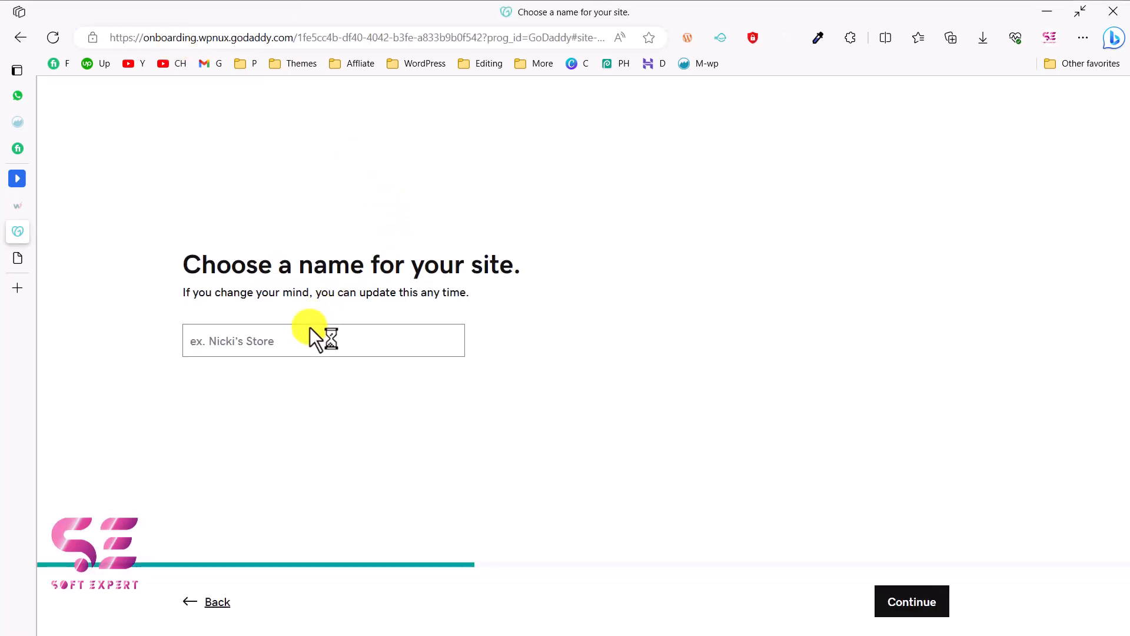
click(280, 337)
text(gazon synthetique-factory)
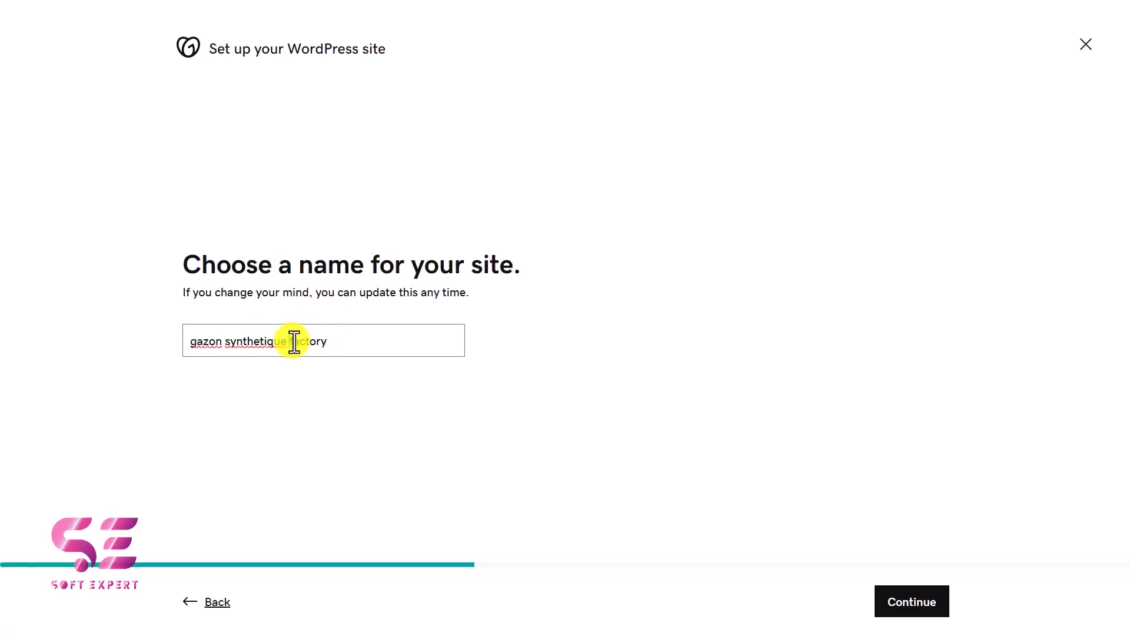
click(293, 342)
key(BackSpace)
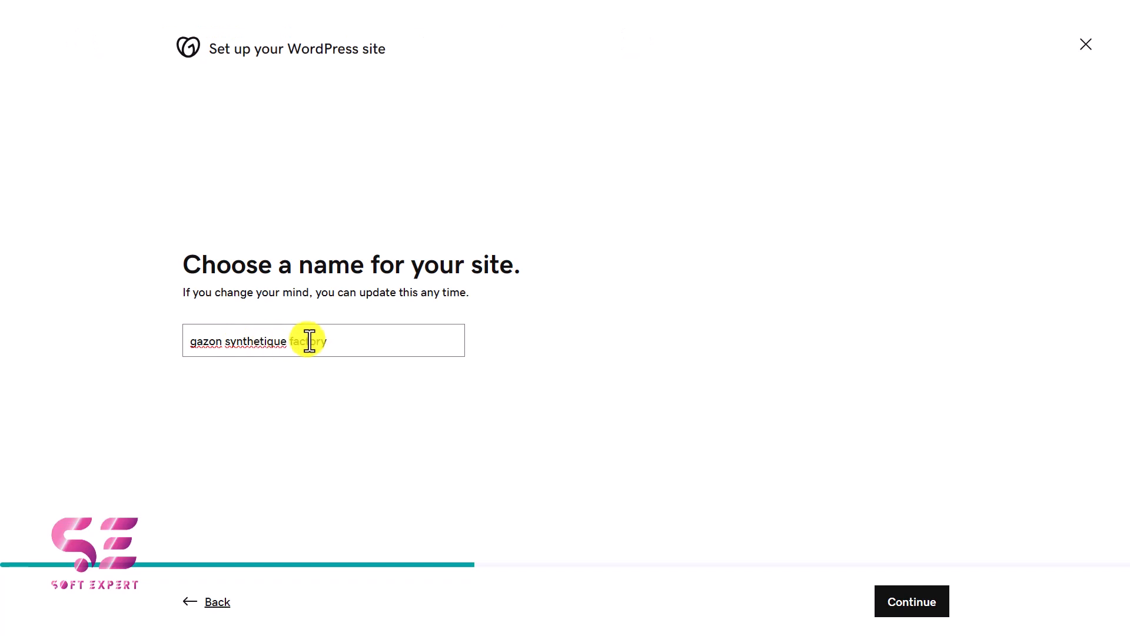
click(910, 606)
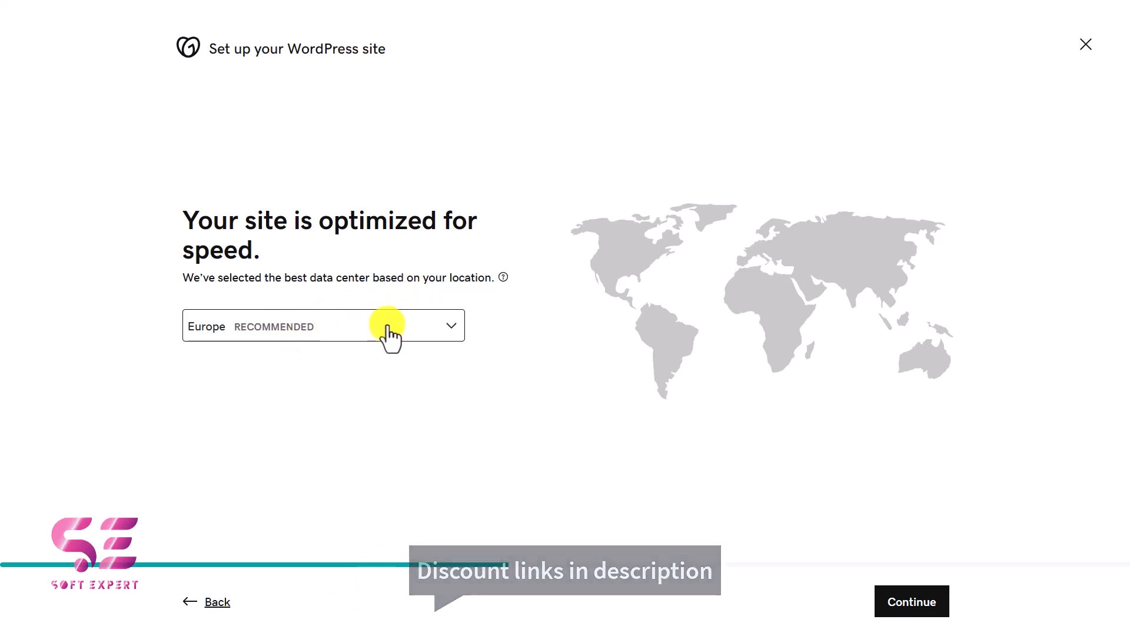
- Accept the recommended Europe data center and choose a blank template for the site
click(918, 603)
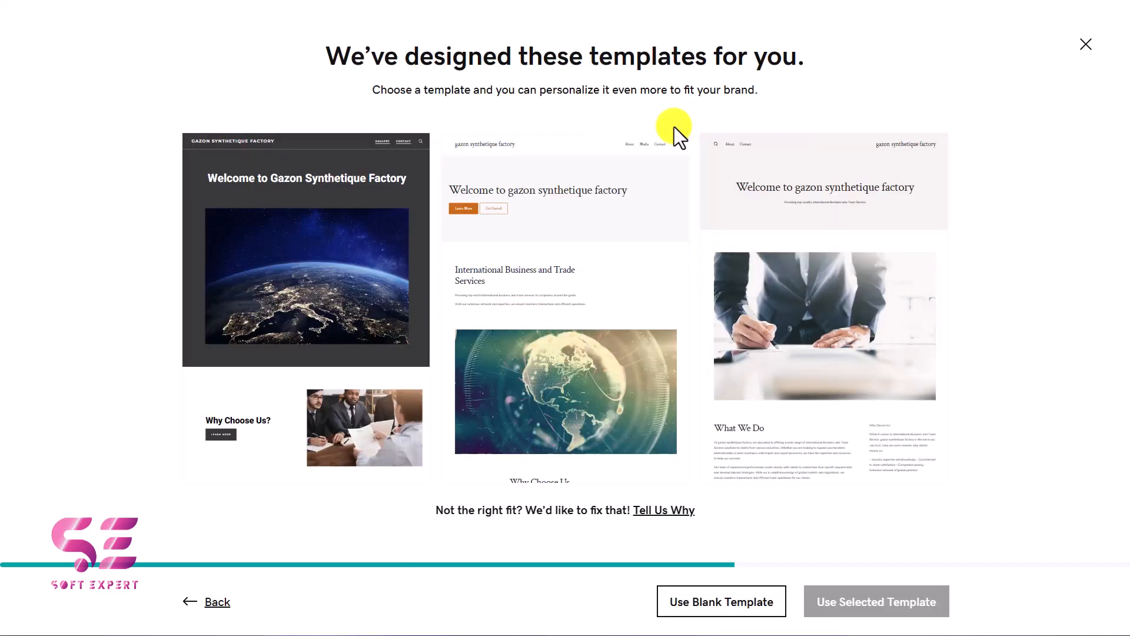
mouse_move(607, 217)
mouse_move(764, 215)
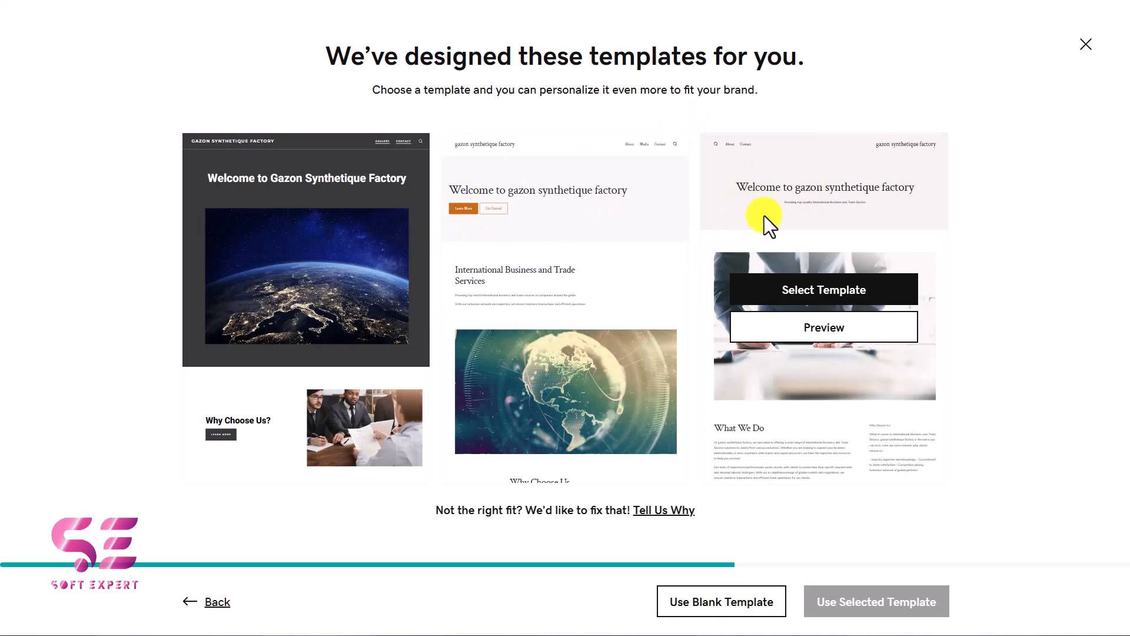
mouse_move(658, 219)
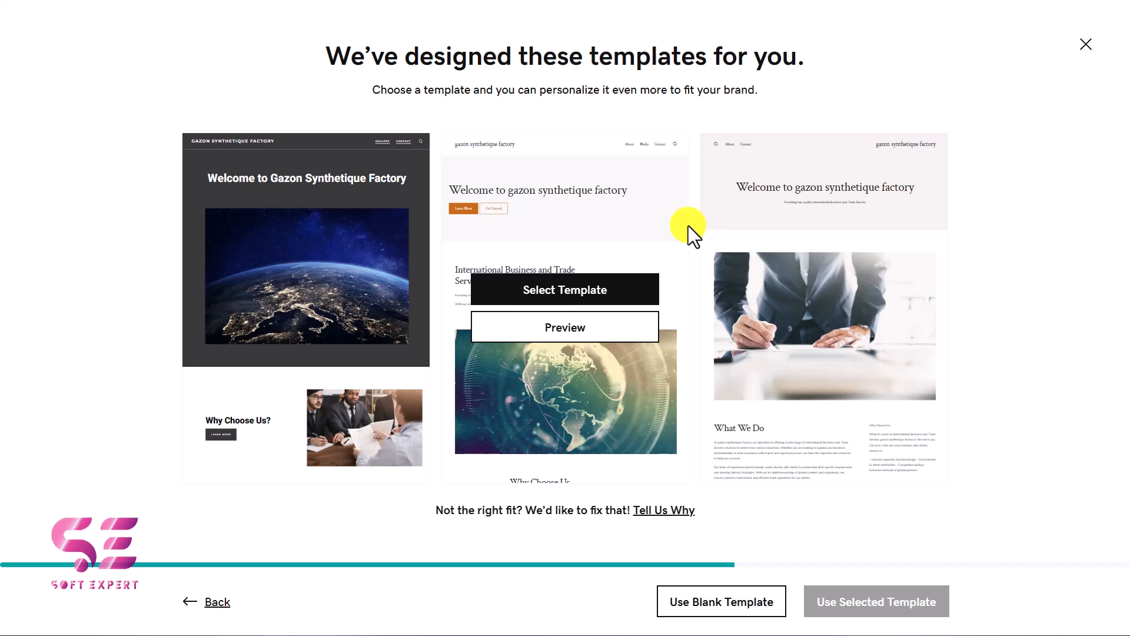
click(709, 601)
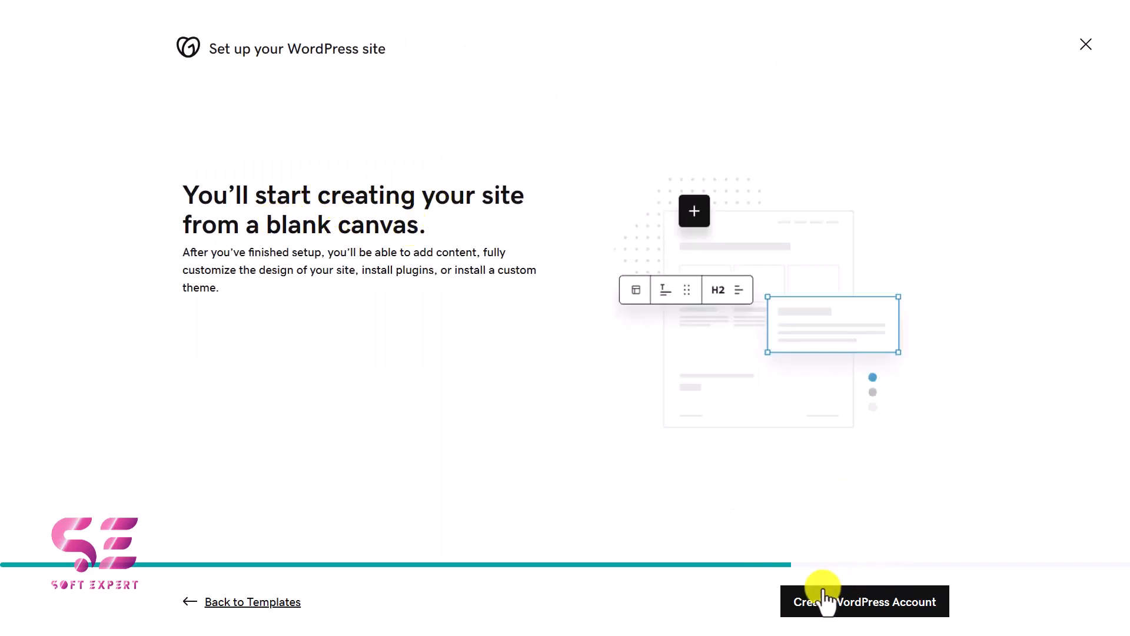
- Create the WordPress account with a username, create the site and open it for editing
click(883, 607)
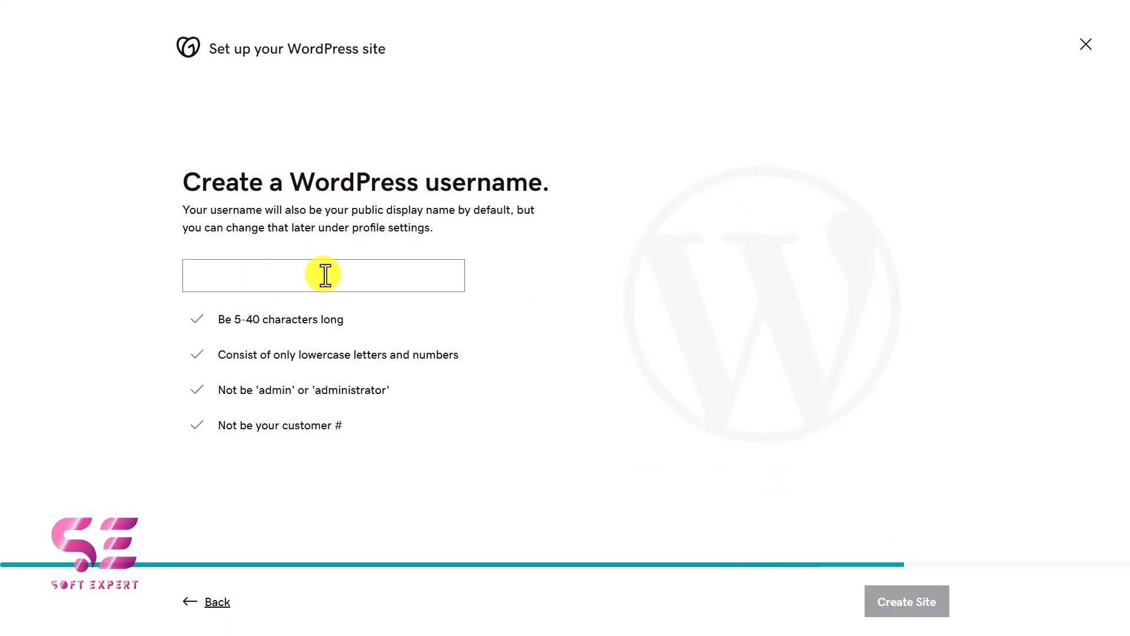
key(alt+Tab)
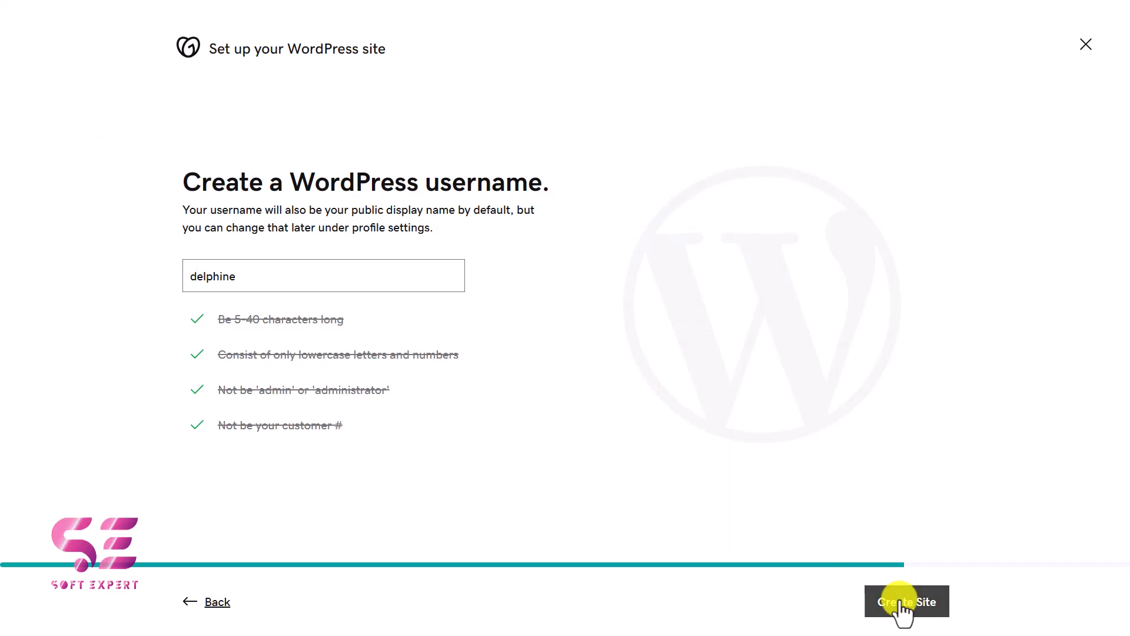
click(899, 603)
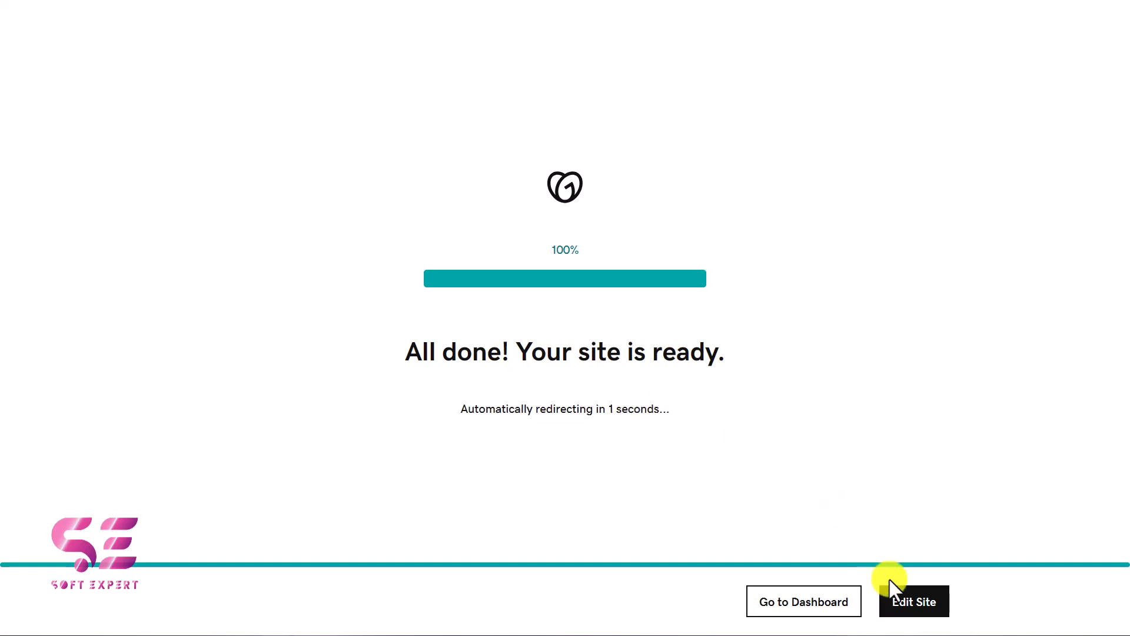
click(906, 606)
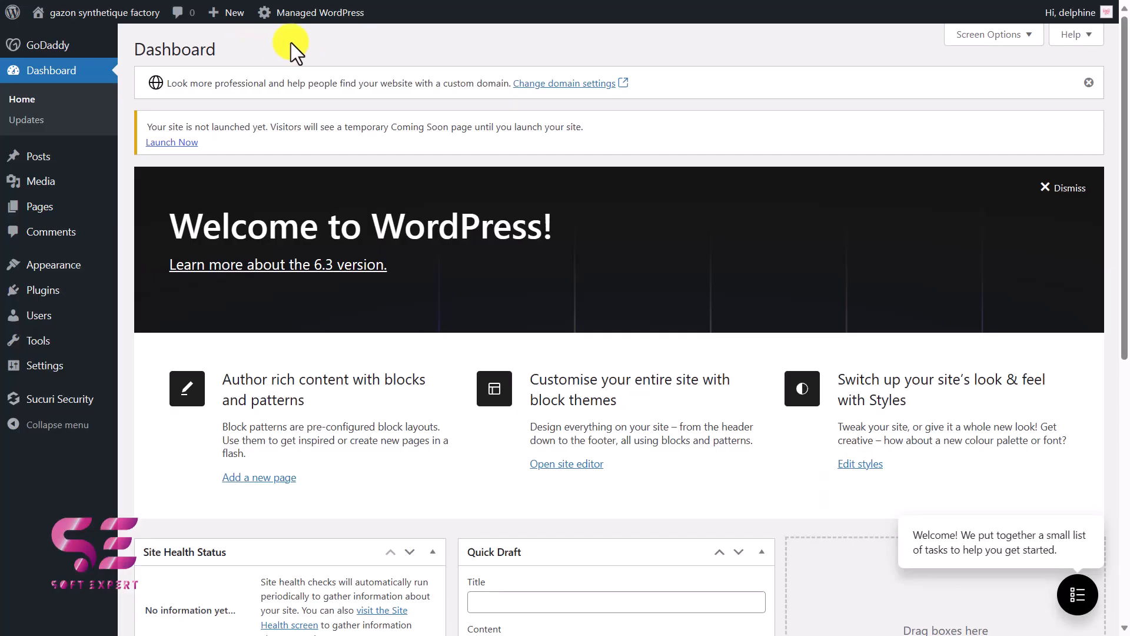
- Look over the WordPress admin area, including the installed plugins, the Managed WordPress options and the site launch notice
mouse_move(119, 16)
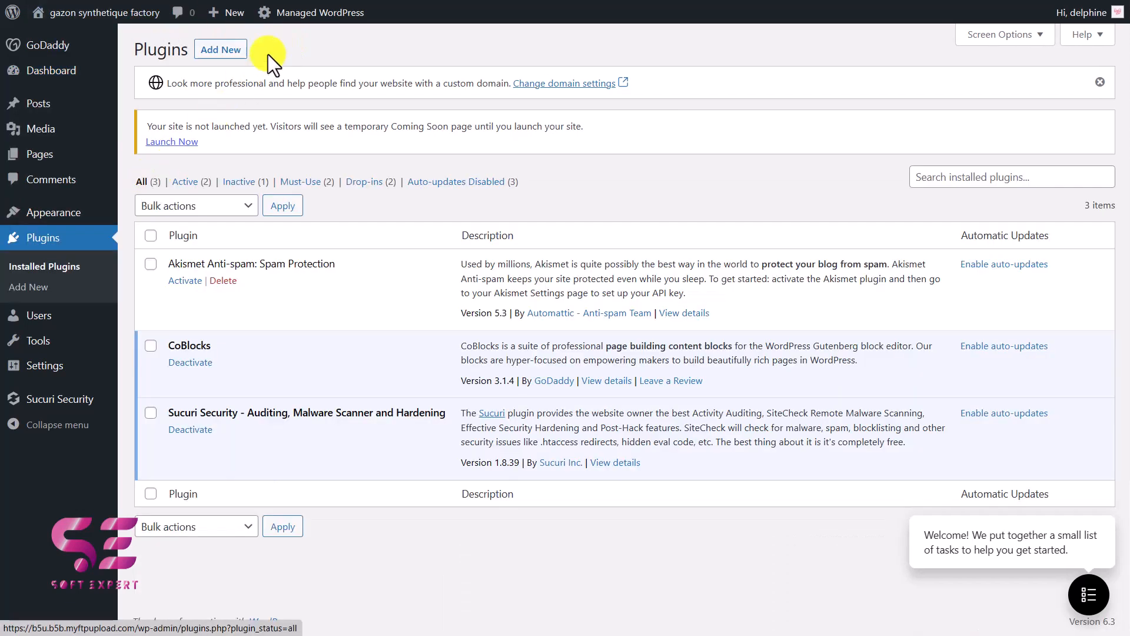
mouse_move(287, 21)
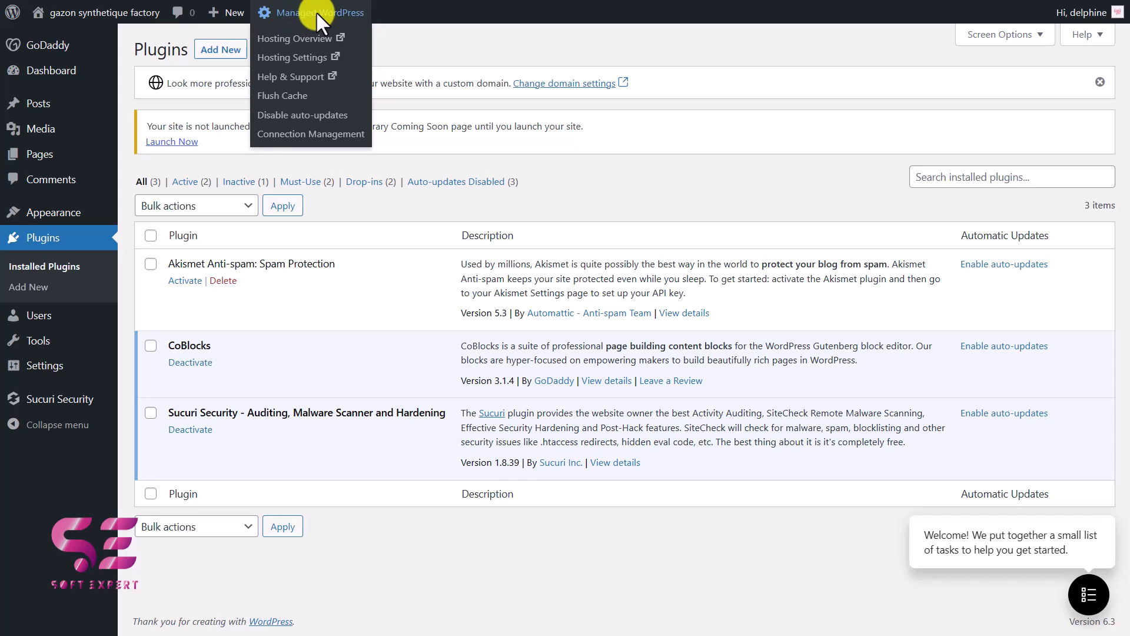
click(171, 142)
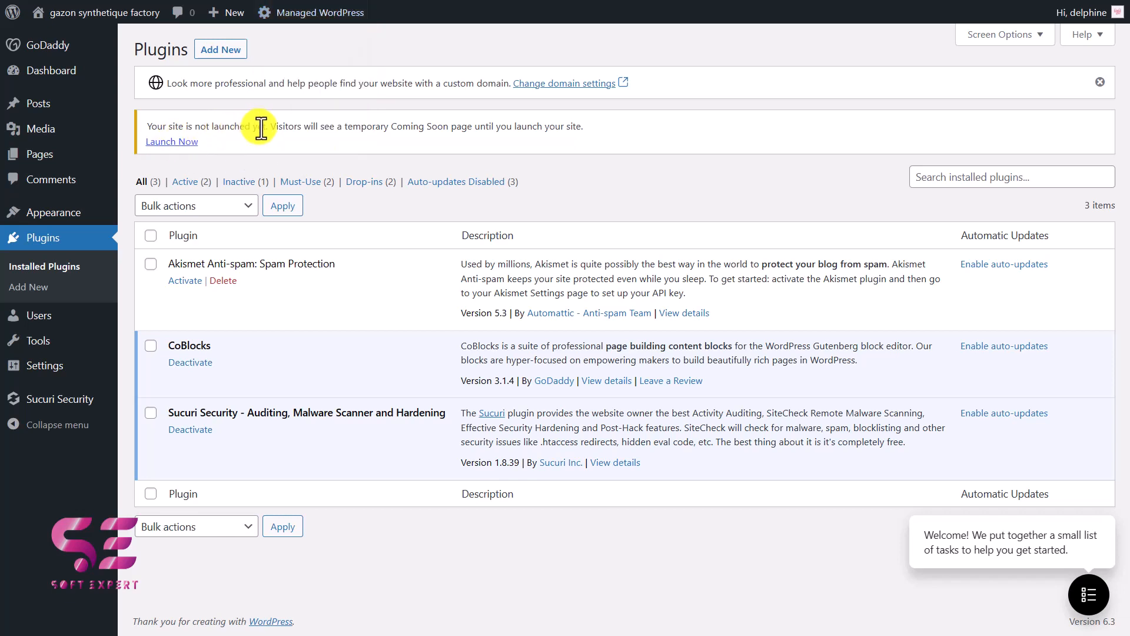
click(191, 143)
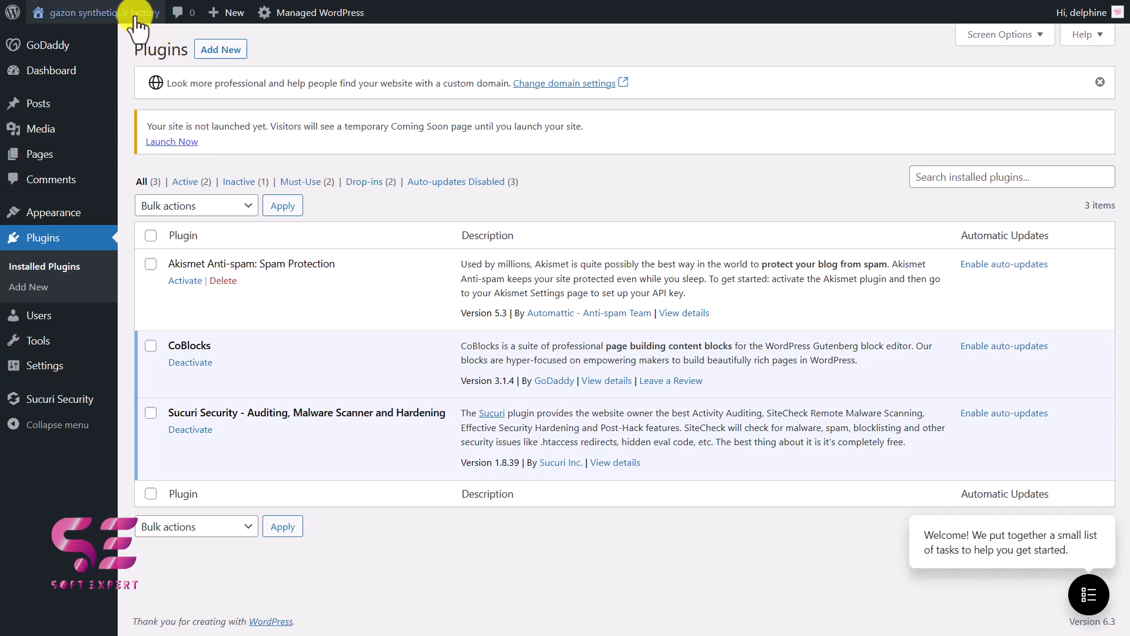
- View the front end of the gazon synthetique factory site and return to its dashboard
click(117, 14)
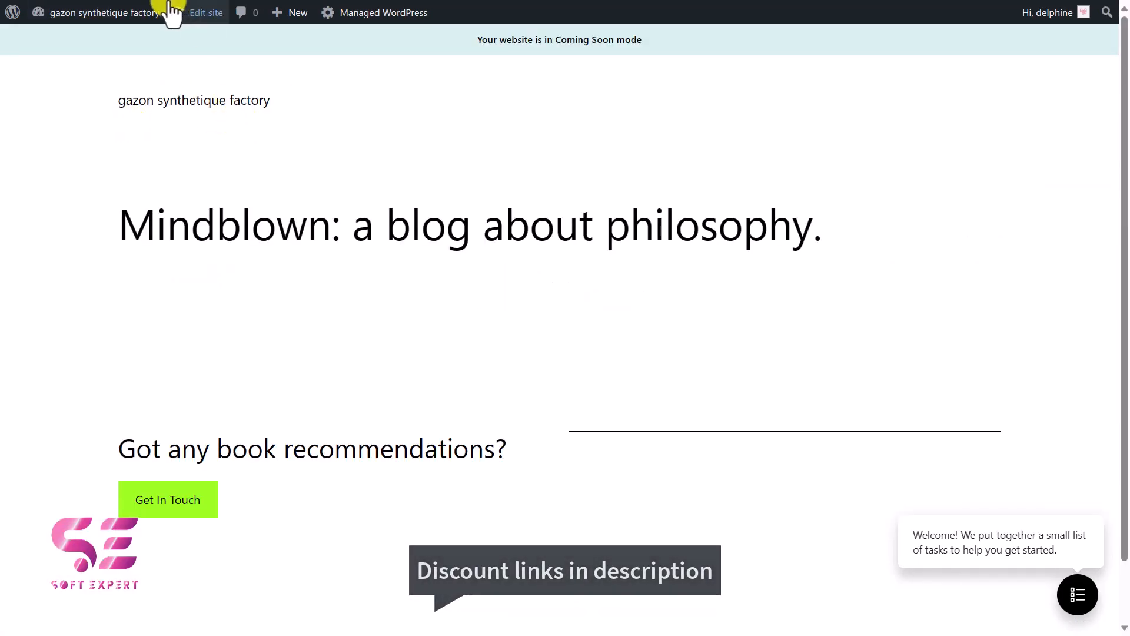
mouse_move(135, 23)
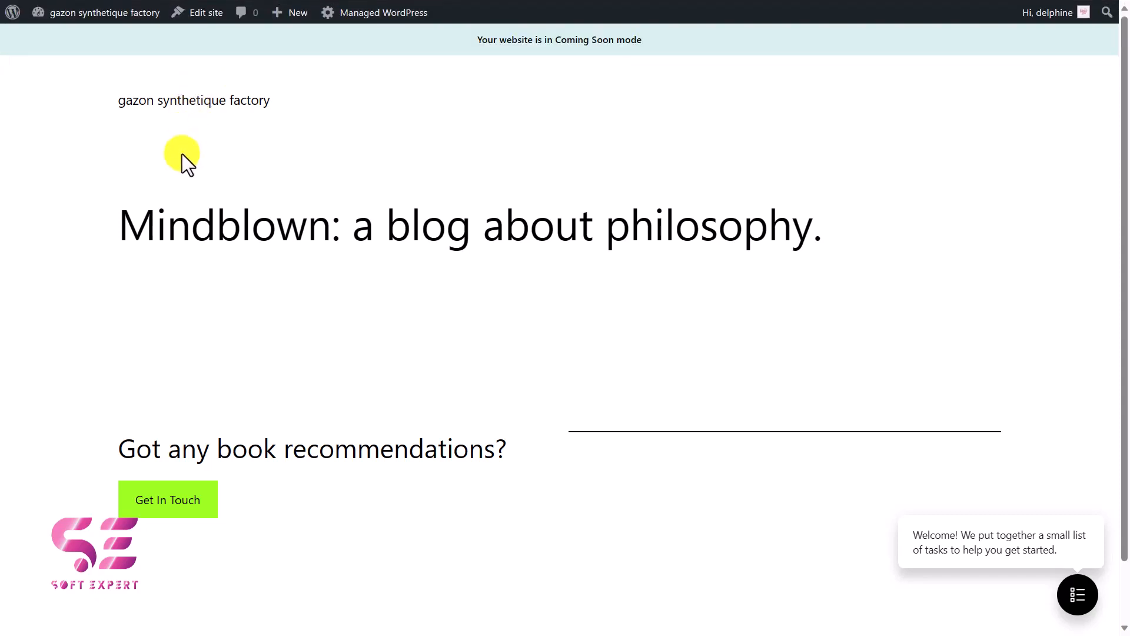
mouse_move(109, 13)
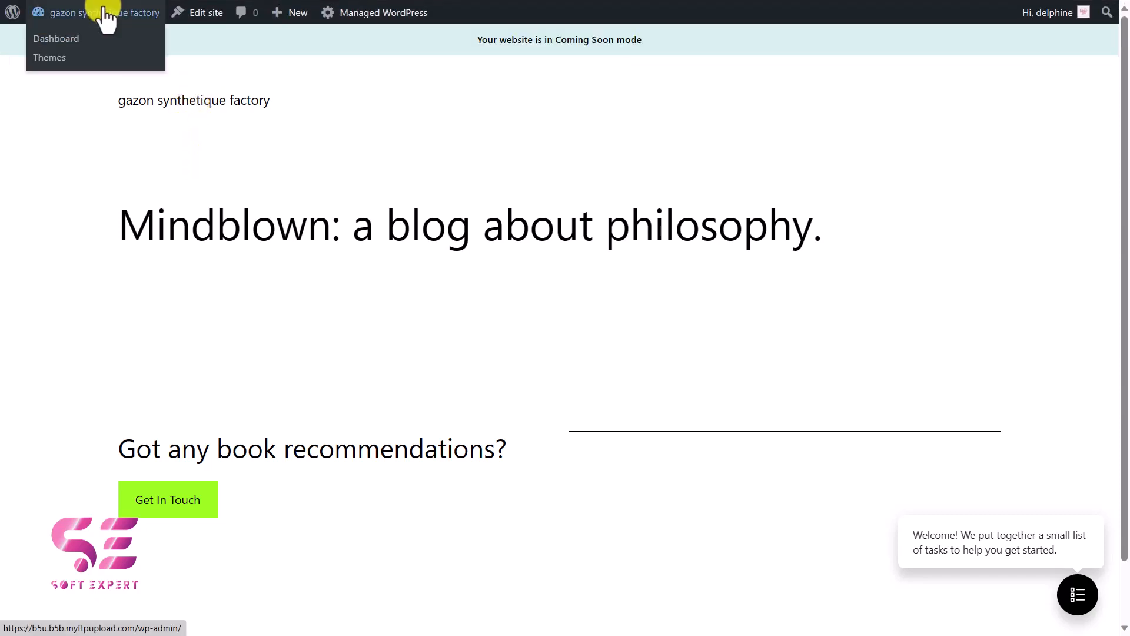
click(69, 40)
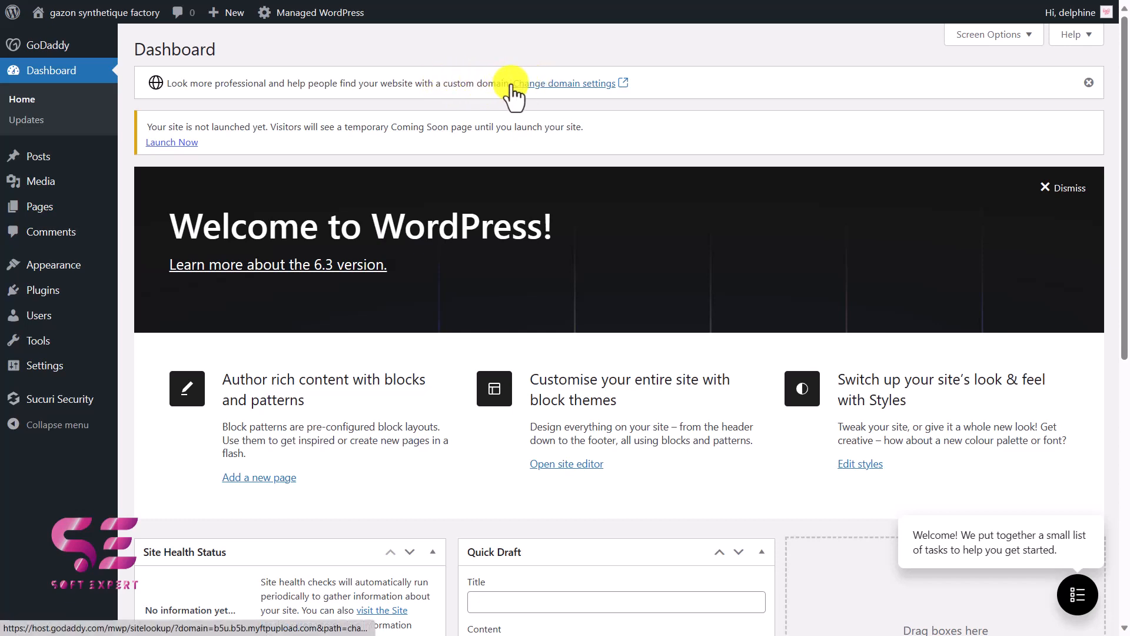
- Open the site's domain settings and publish to gazon-synthetique-factory.com as the new primary domain
click(550, 88)
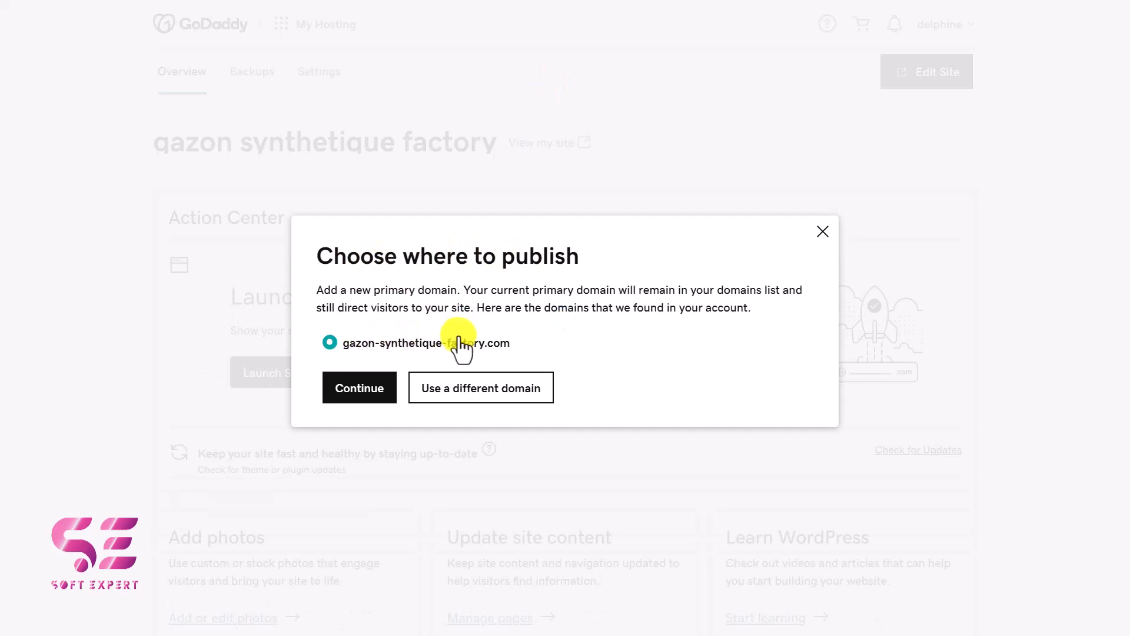
click(335, 387)
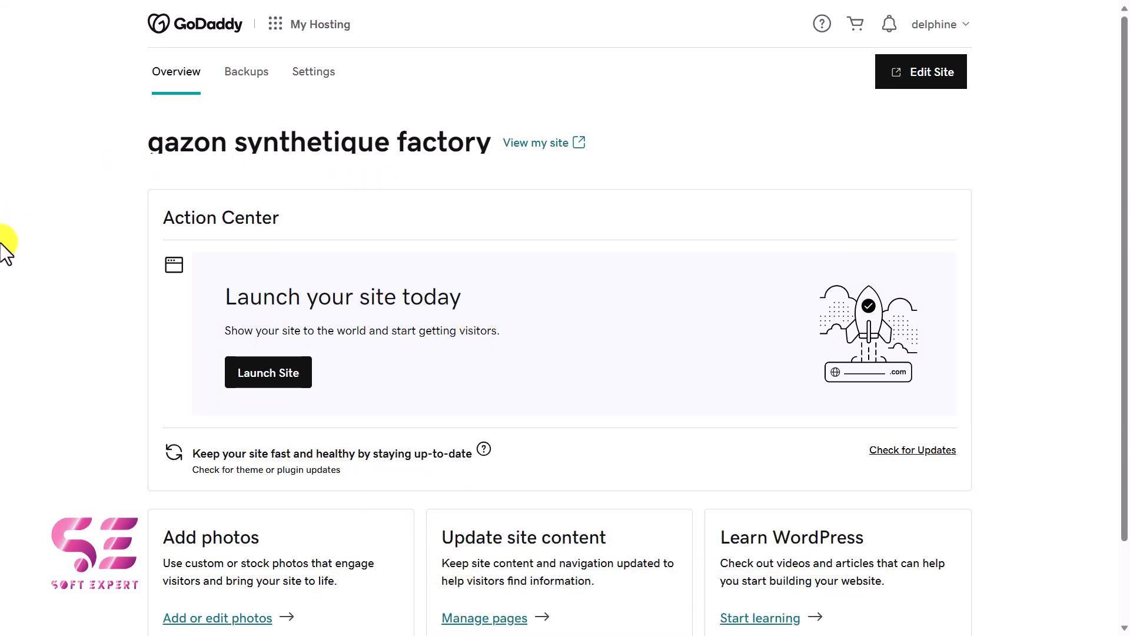
- Leave the expired WordPress session and reopen the site for editing from its GoDaddy hosting overview
mouse_move(8, 241)
click(47, 228)
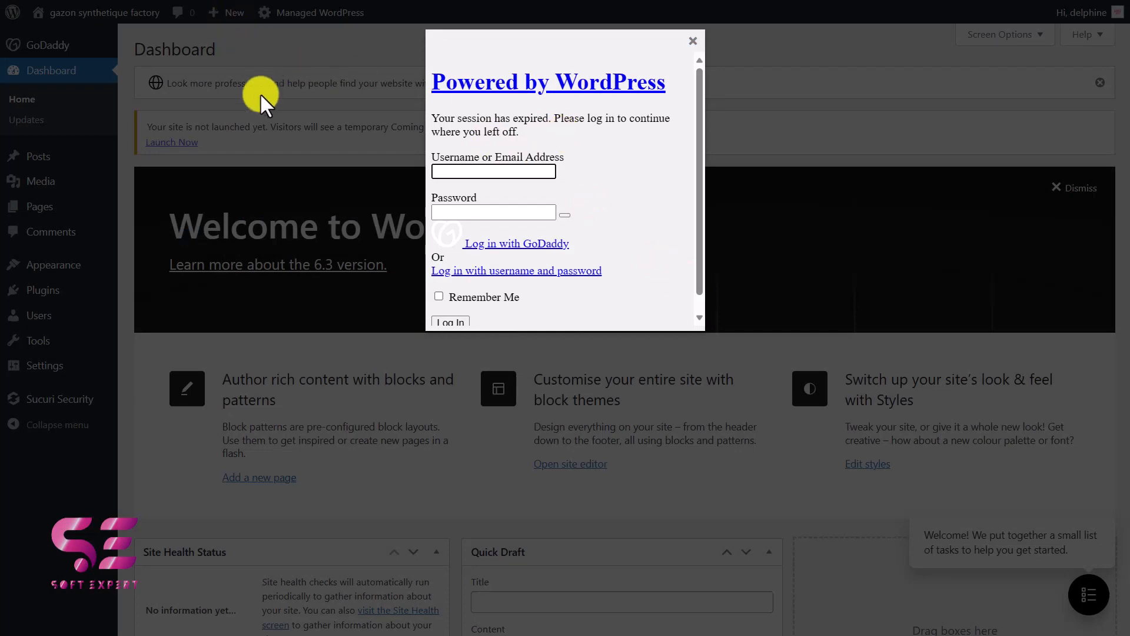
click(659, 216)
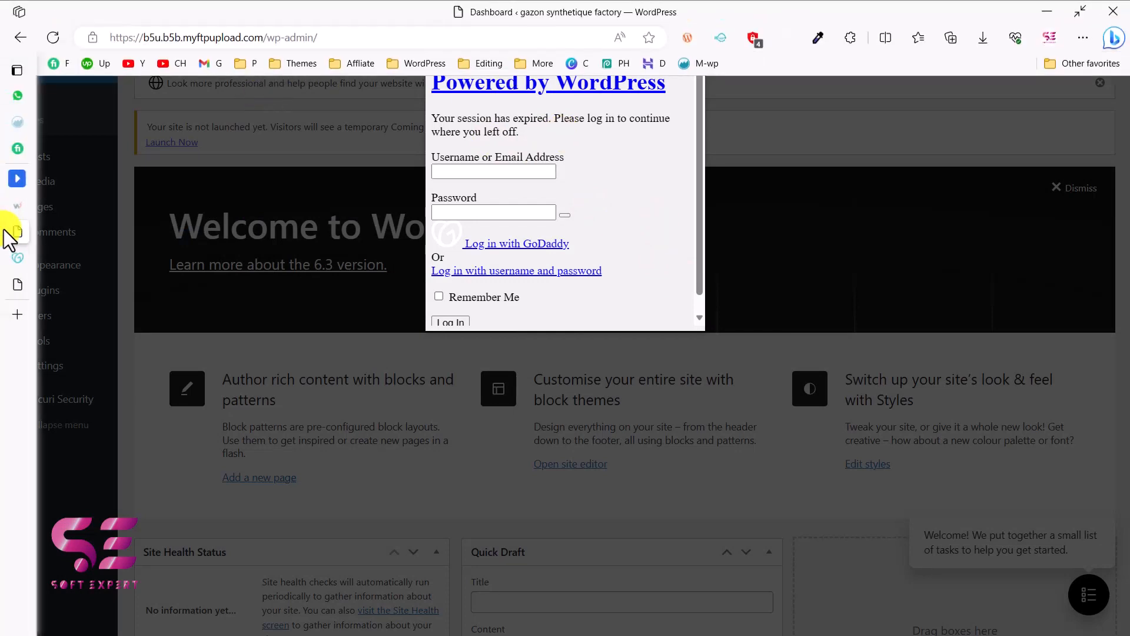
click(12, 228)
click(916, 85)
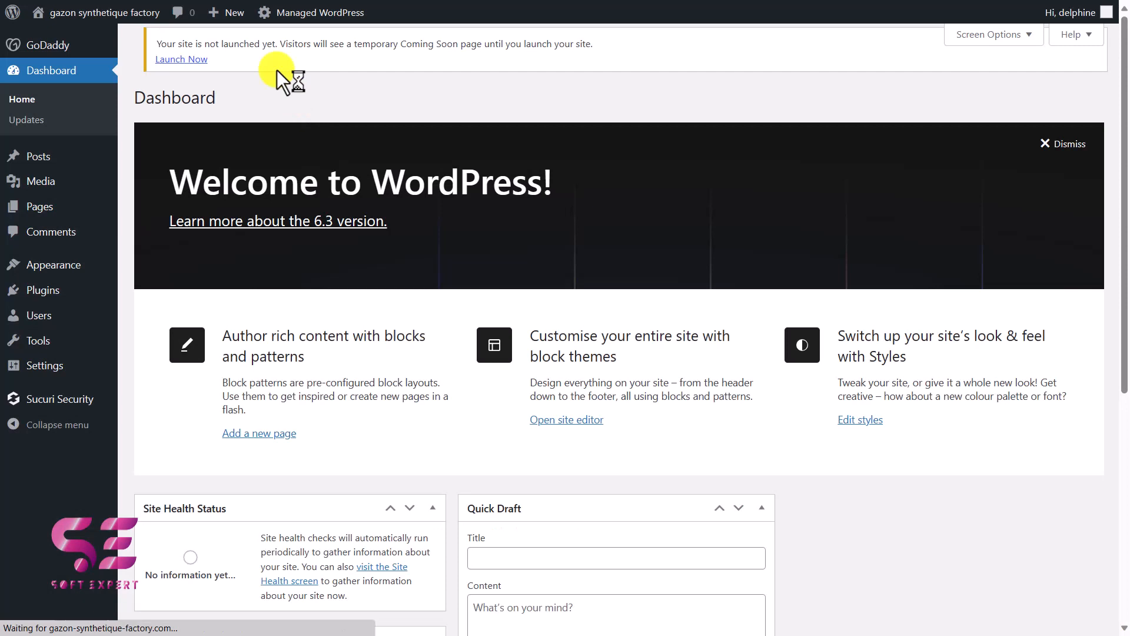
- Check the domain in the dashboard's web address and view the site's front end
mouse_move(212, 13)
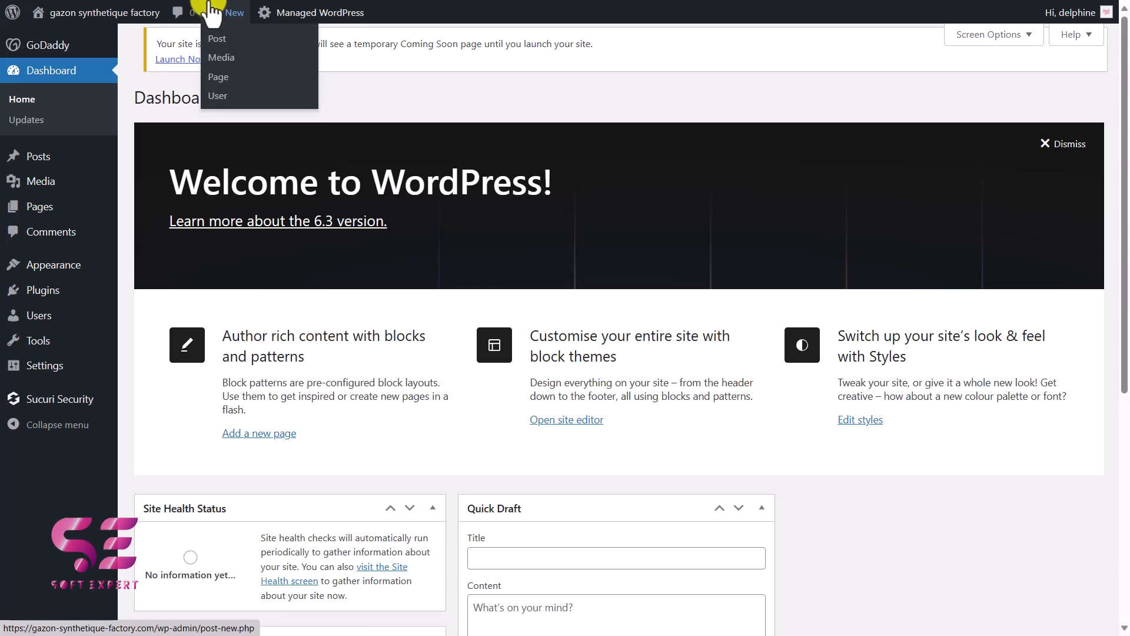
drag(139, 37, 268, 46)
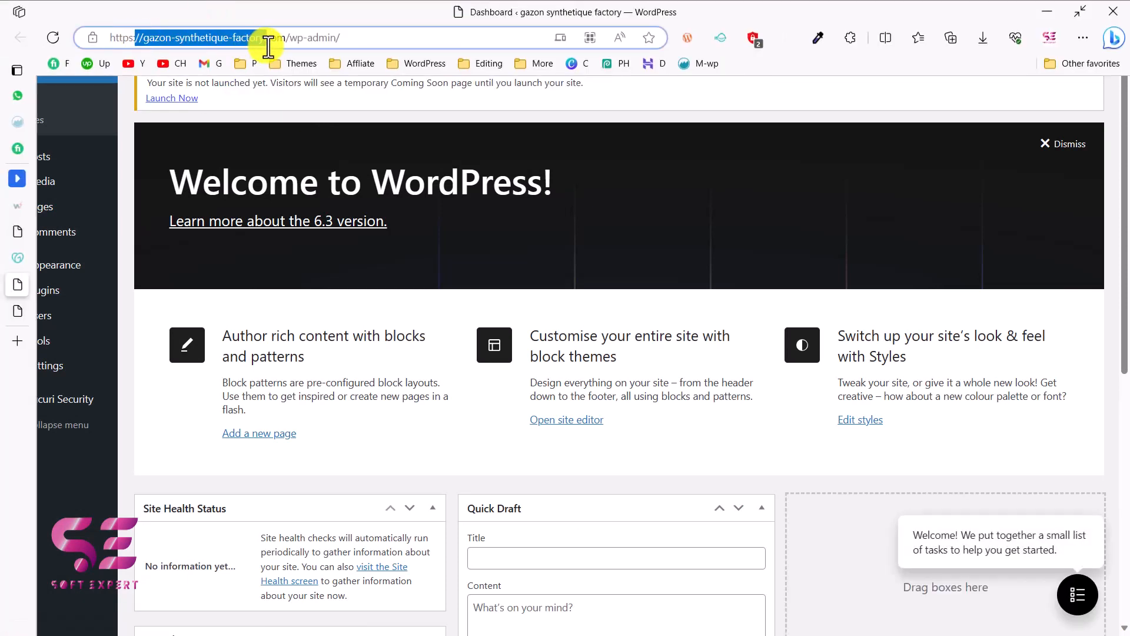
click(266, 44)
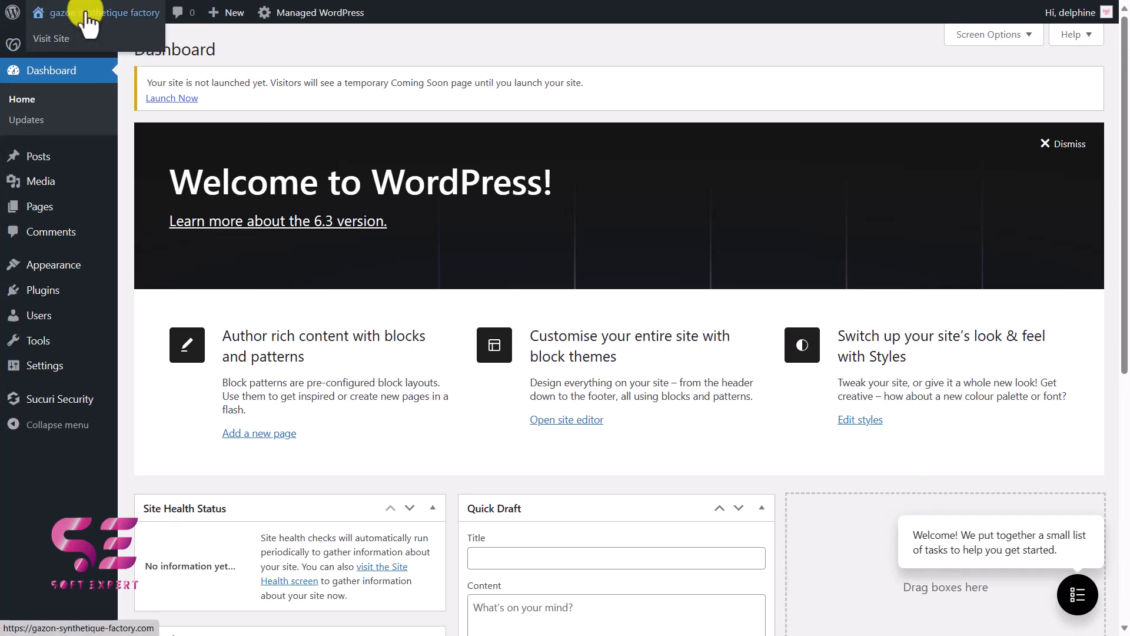
click(85, 14)
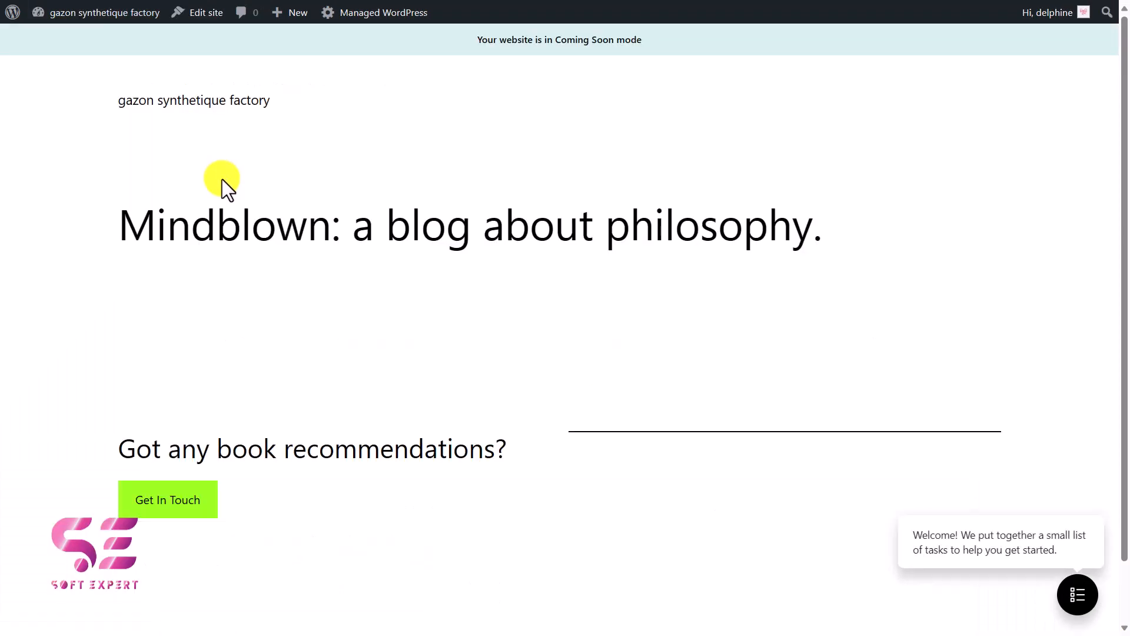
mouse_move(172, 29)
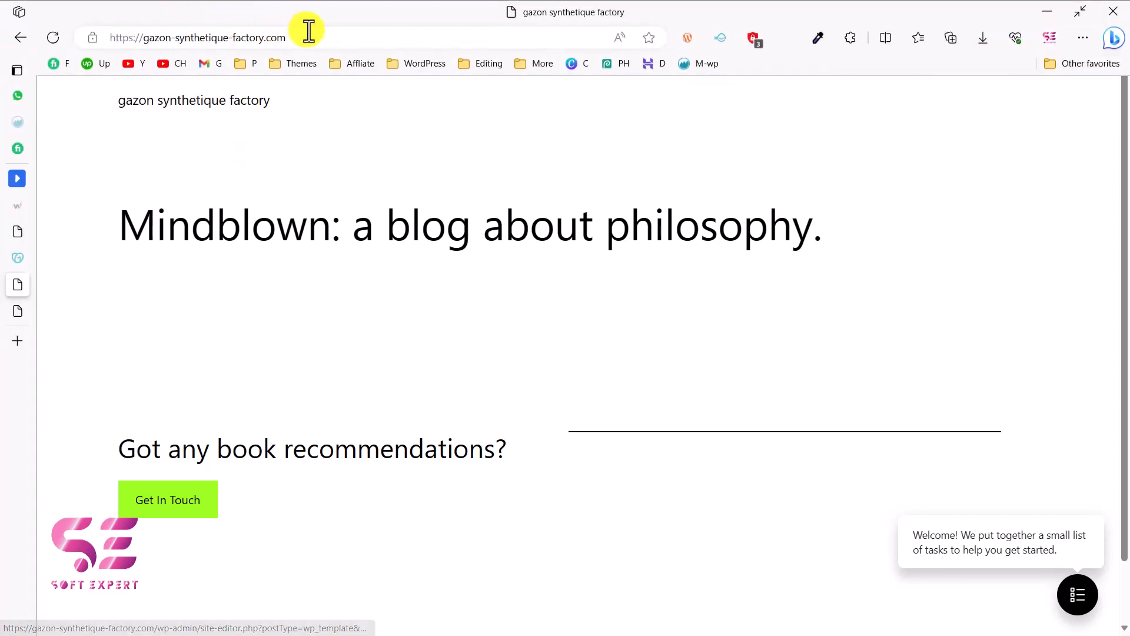
click(105, 37)
key(ctrl+c)
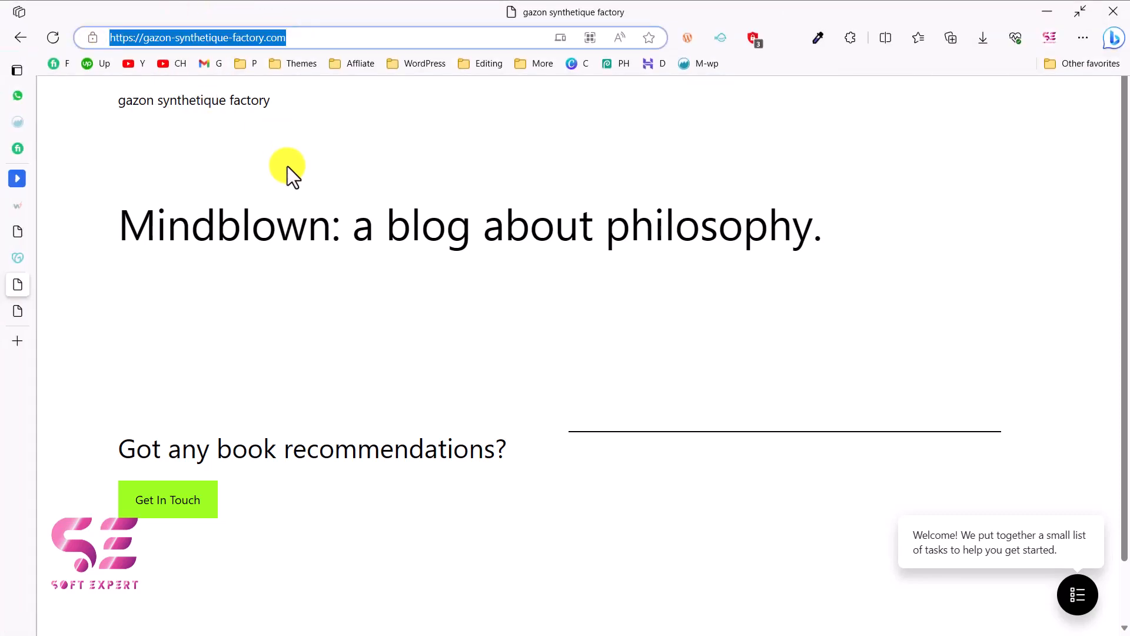
key(ctrl+shift+n)
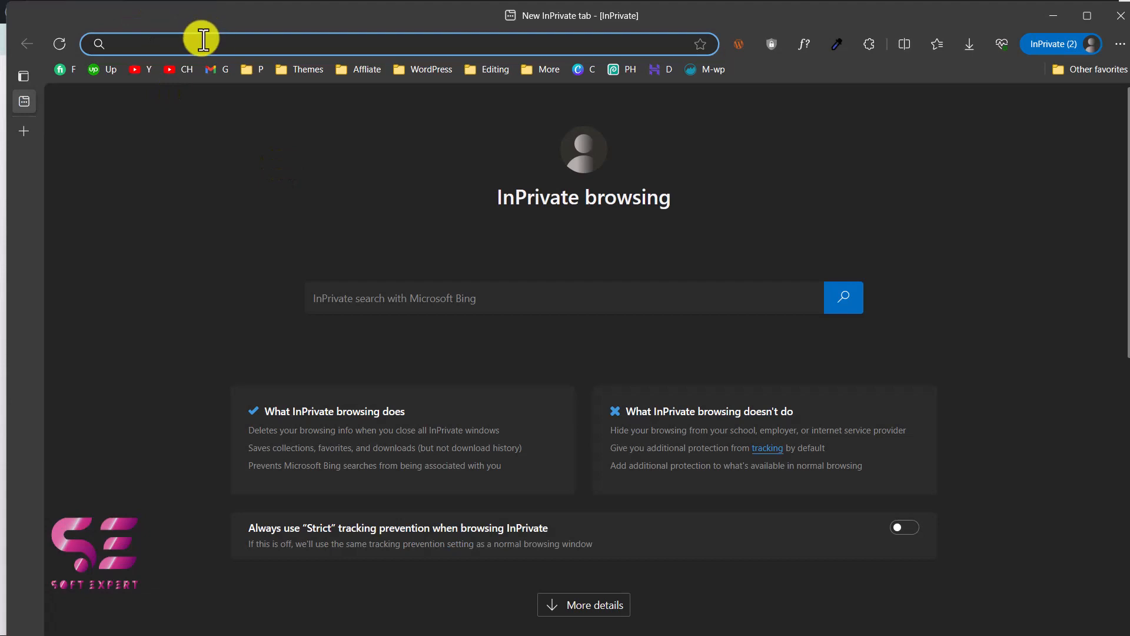
key(ctrl+v)
key(Return)
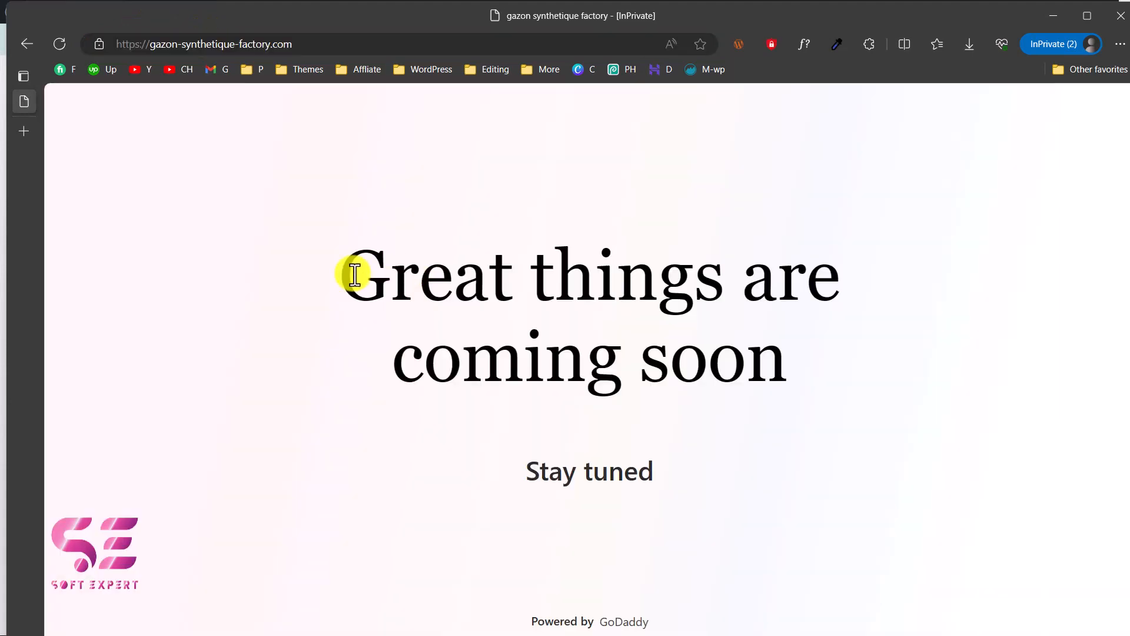
scroll(703, 412, down, 1)
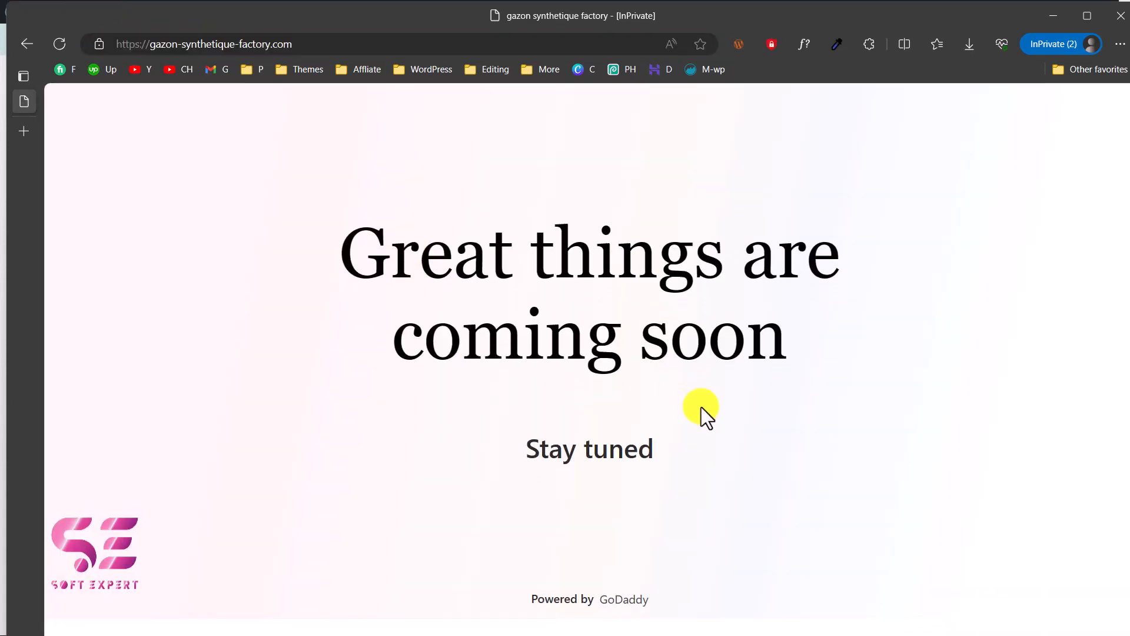
scroll(706, 415, up, 1)
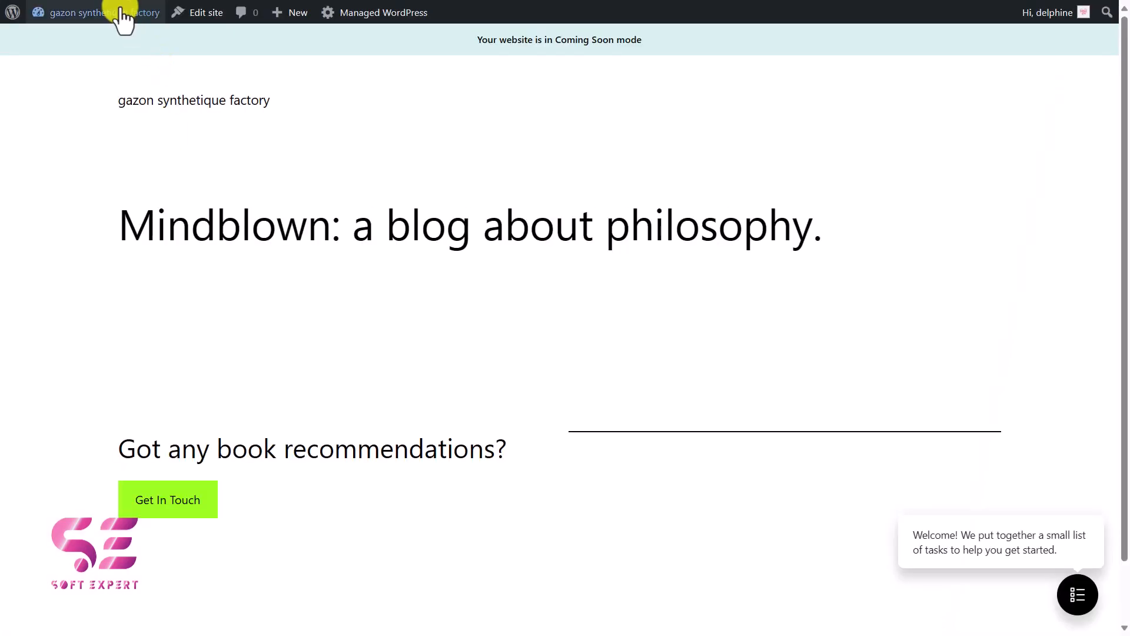
- Return to the WordPress dashboard and launch the site to the public
mouse_move(118, 12)
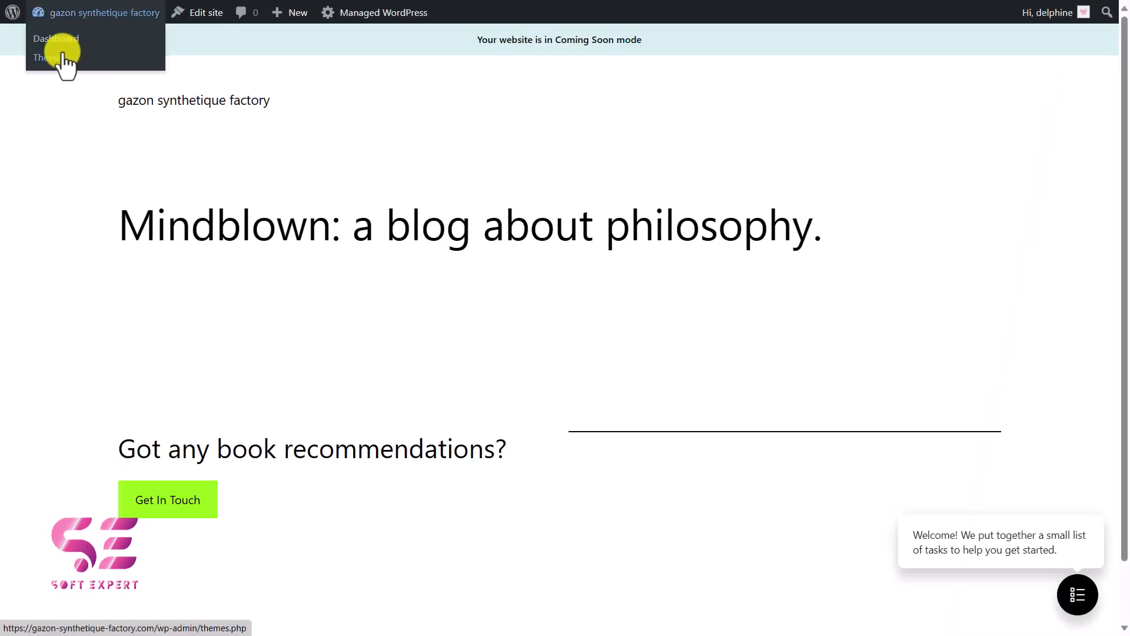
click(58, 39)
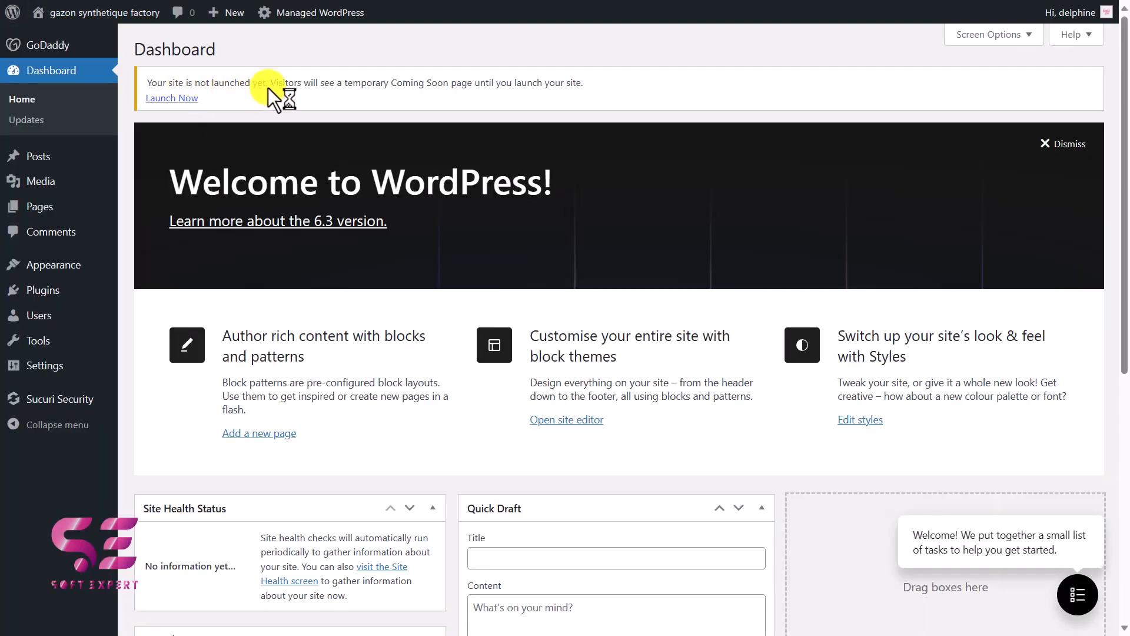
click(172, 98)
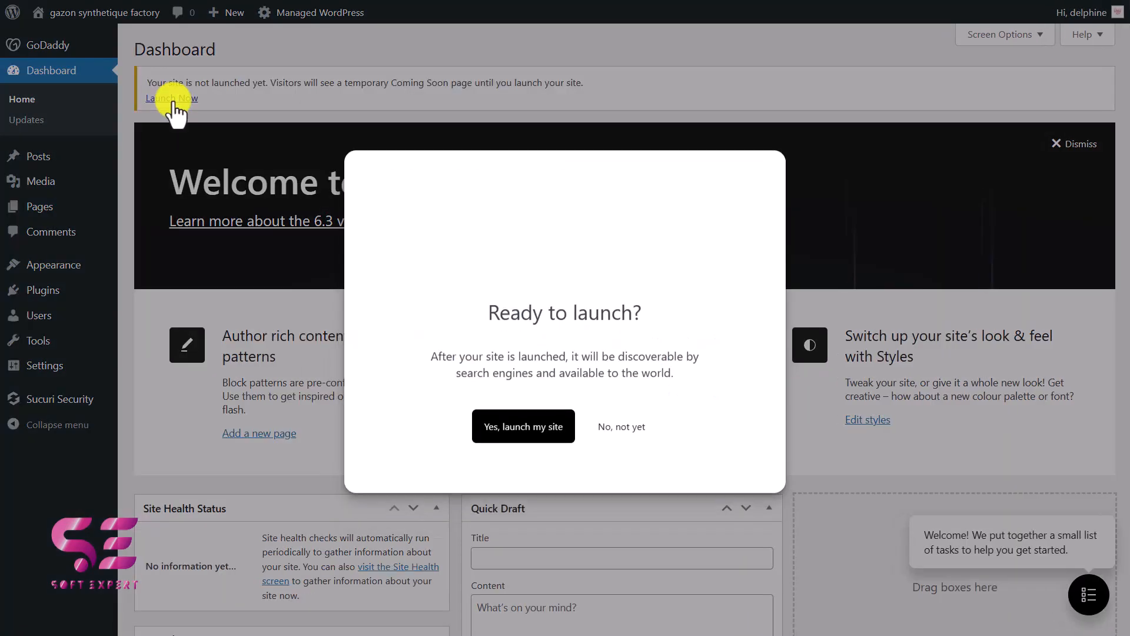
click(539, 426)
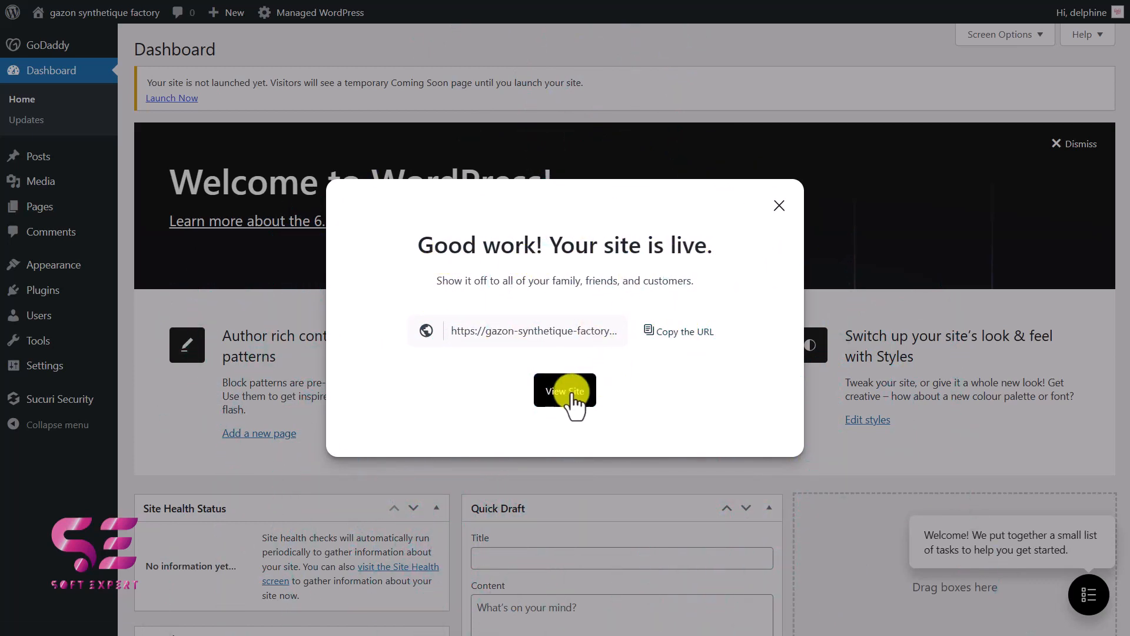
- Reload the site in the private window to check the launched version, and return to the WordPress dashboard
key(alt+Tab)
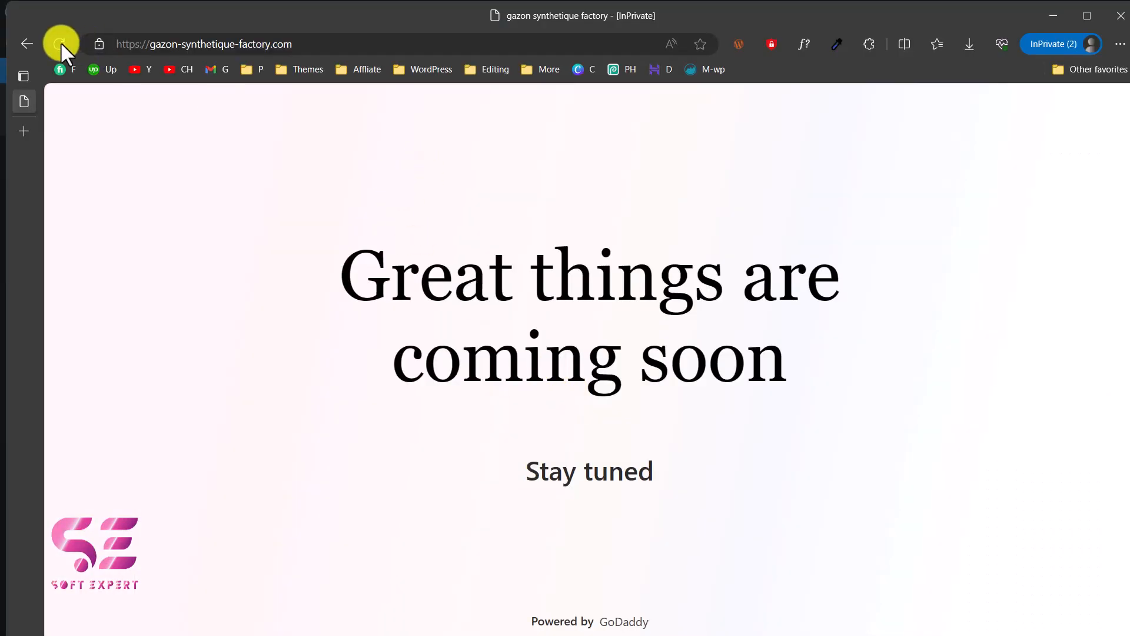
click(62, 41)
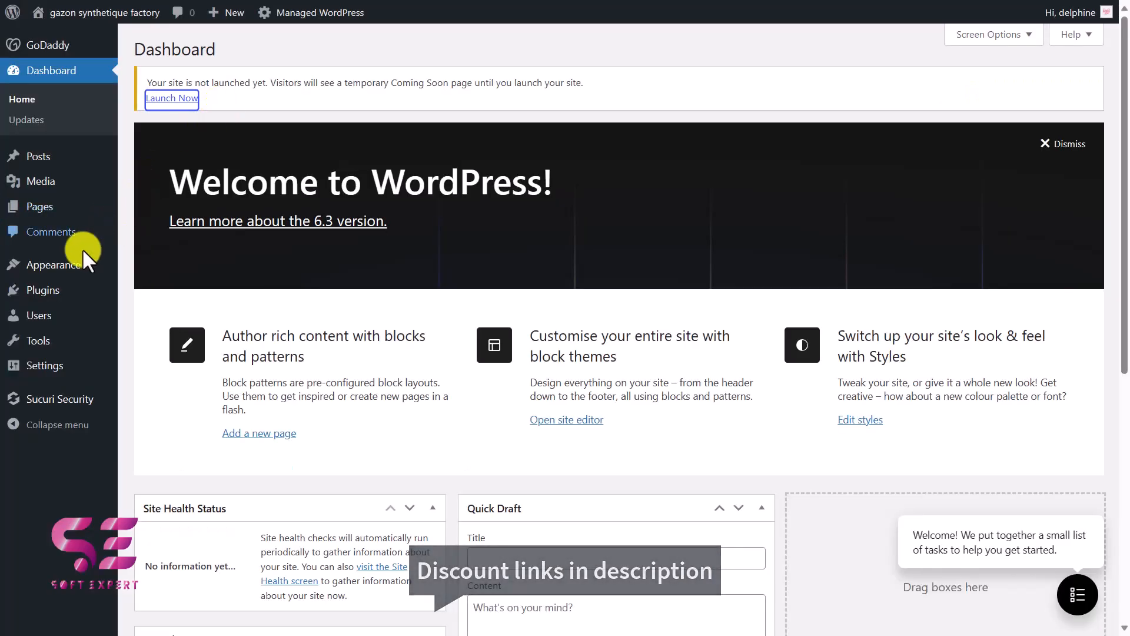
mouse_move(62, 288)
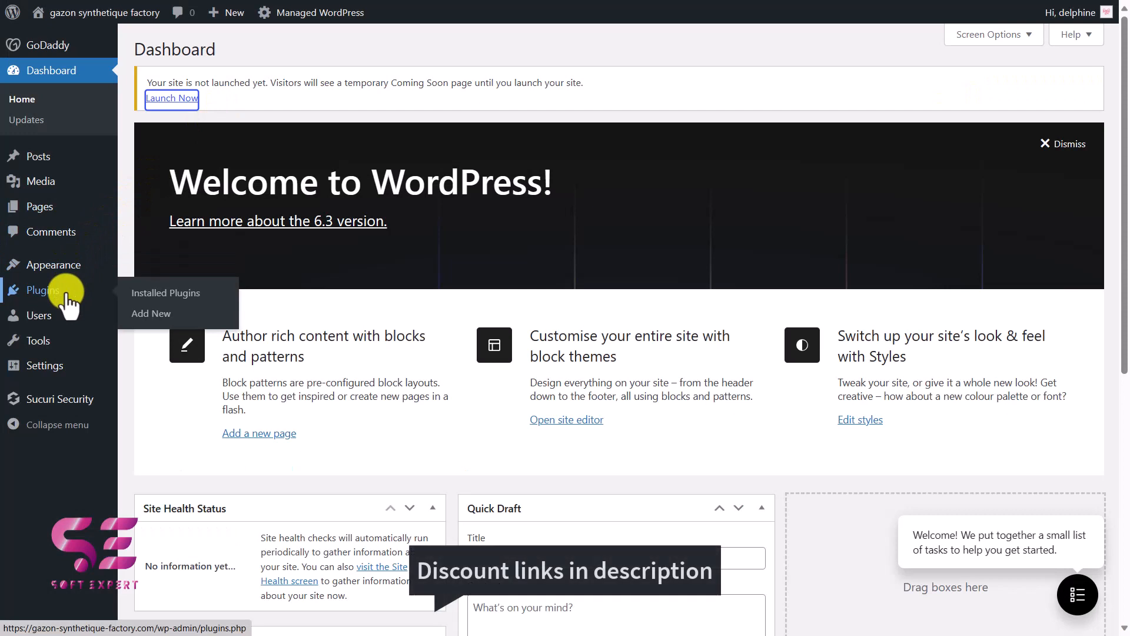
click(433, 301)
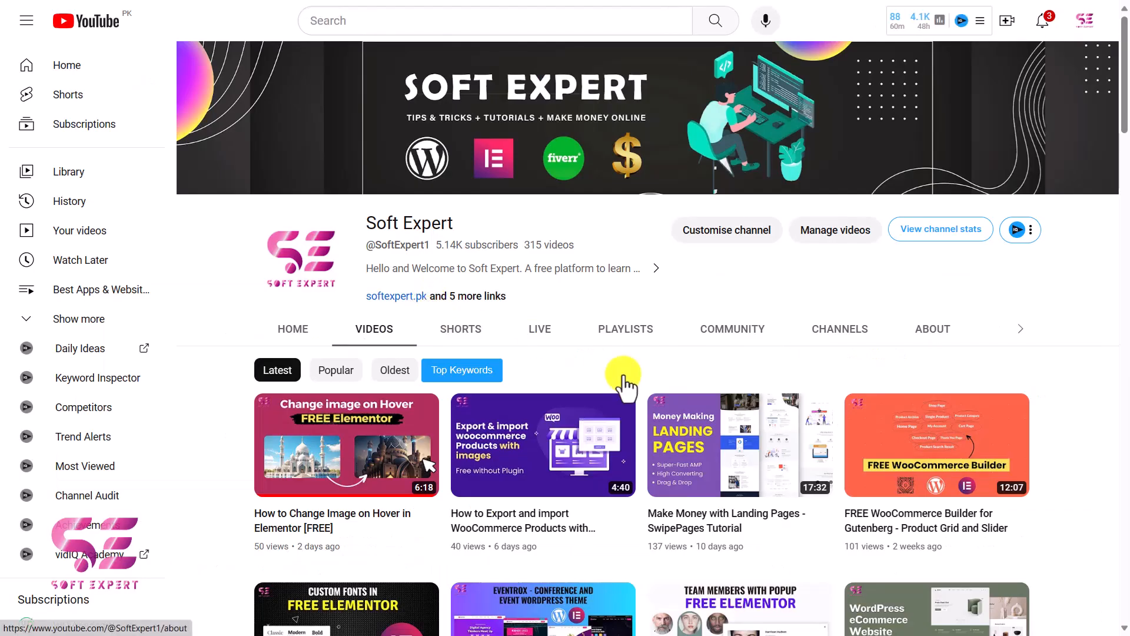
- Switch to YouTube and look through the Soft Expert channel's list of videos
scroll(624, 383, down, 9)
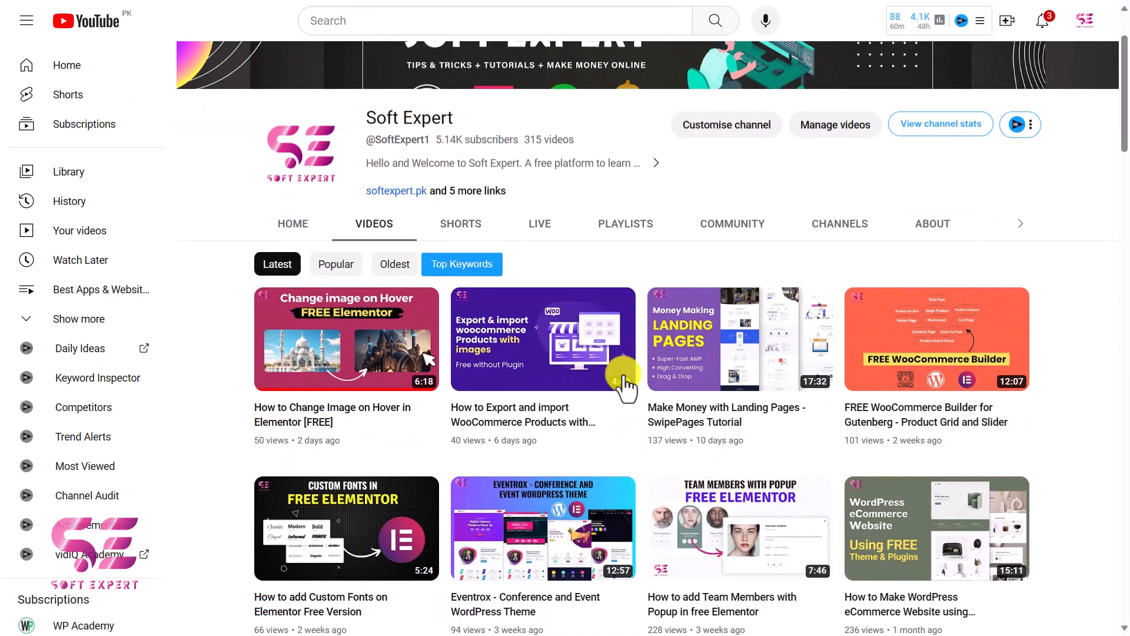
scroll(710, 393, down, 8)
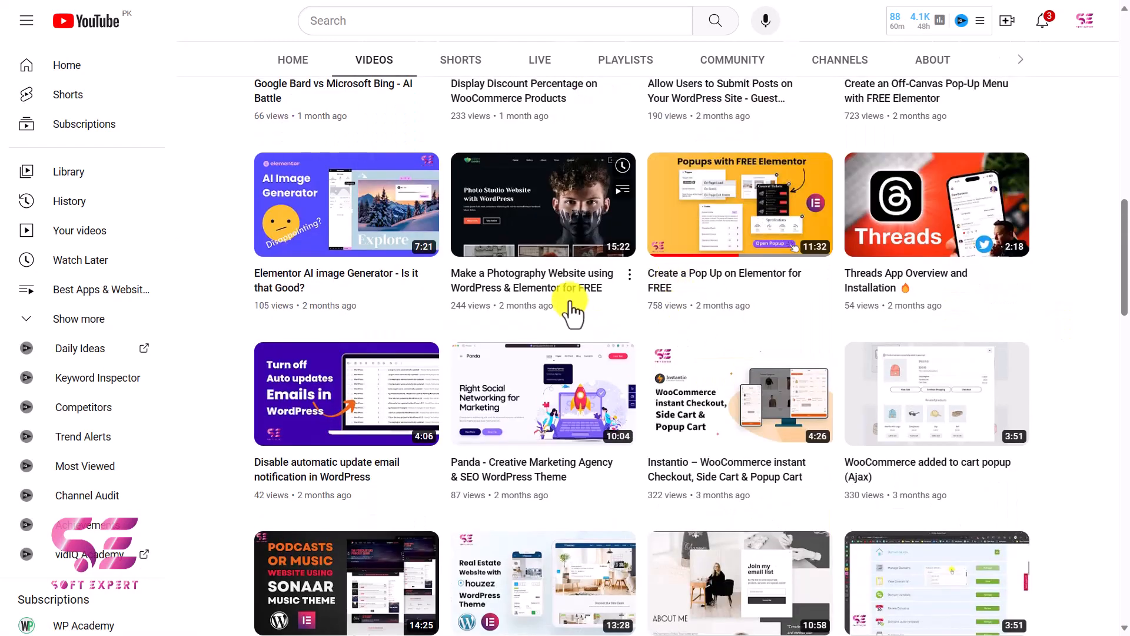
scroll(866, 303, down, 4)
scroll(866, 305, down, 7)
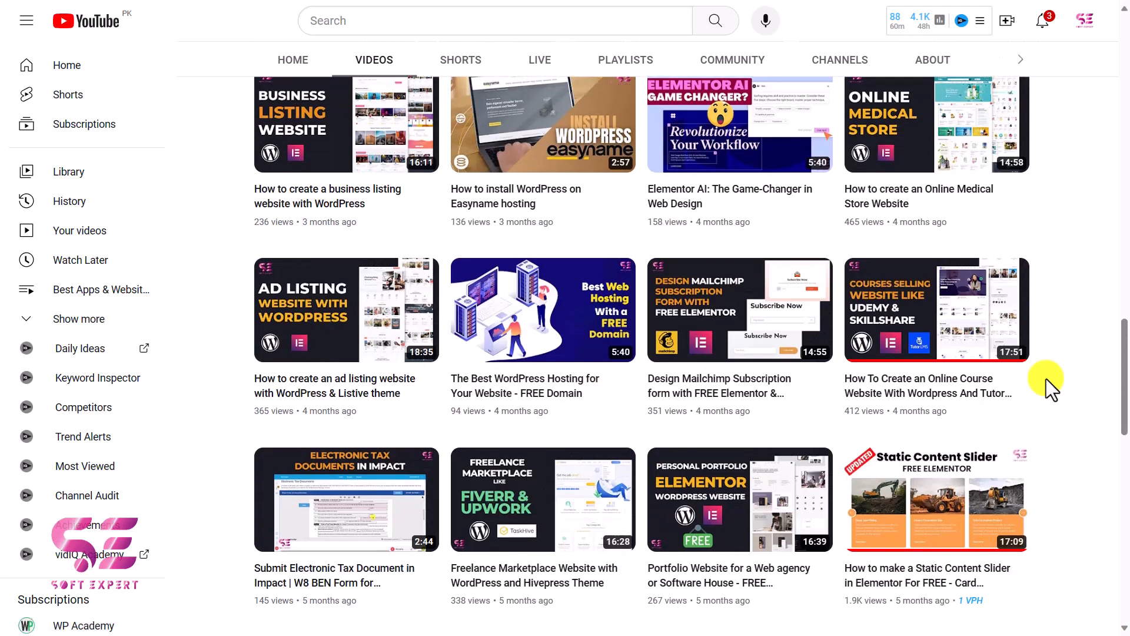
scroll(1047, 380, down, 2)
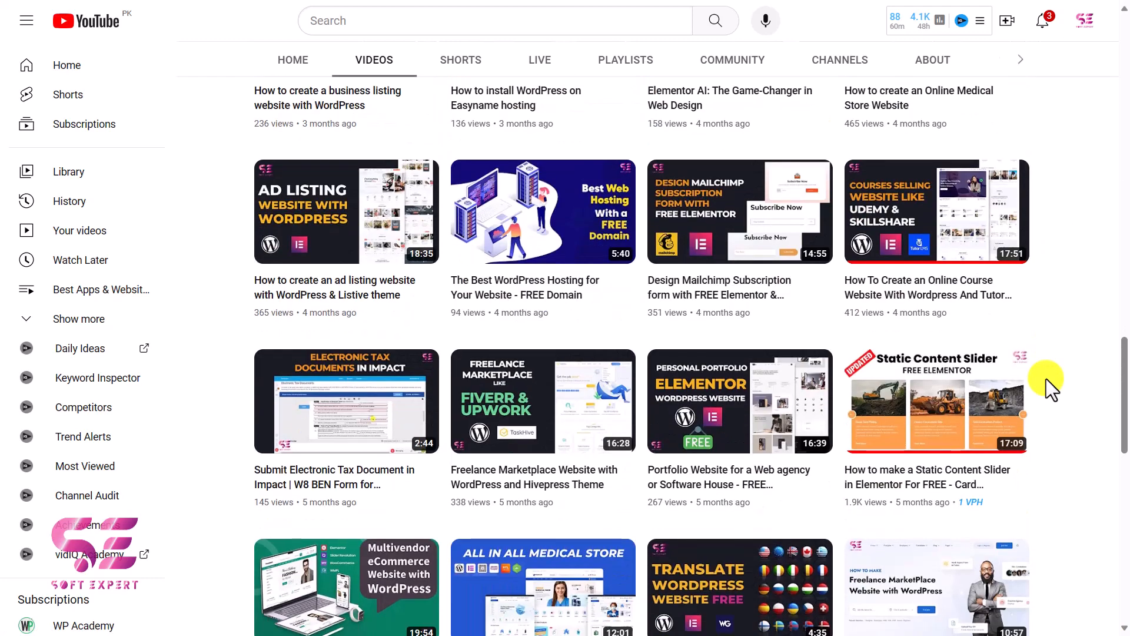
scroll(1047, 379, down, 4)
scroll(1047, 379, down, 4)
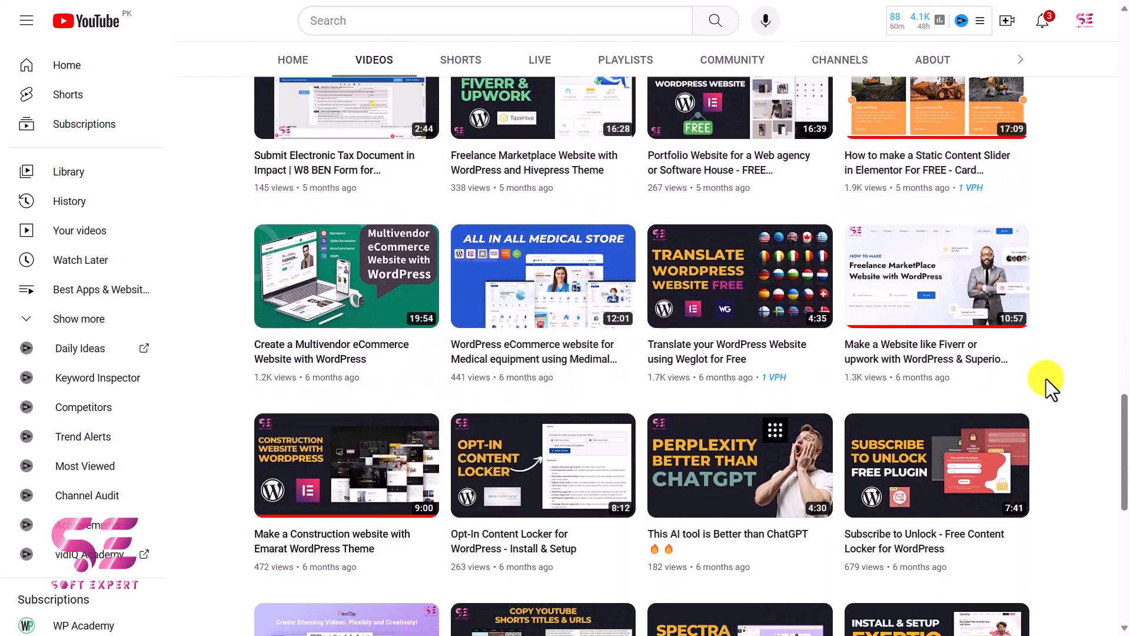
scroll(1047, 379, down, 4)
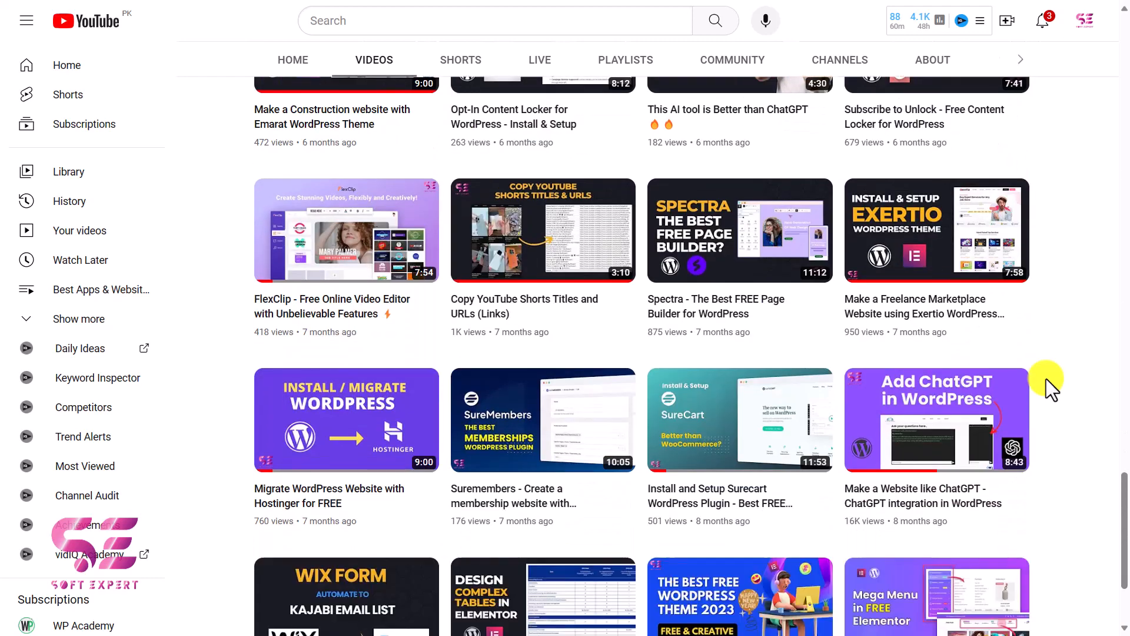
scroll(1046, 379, down, 3)
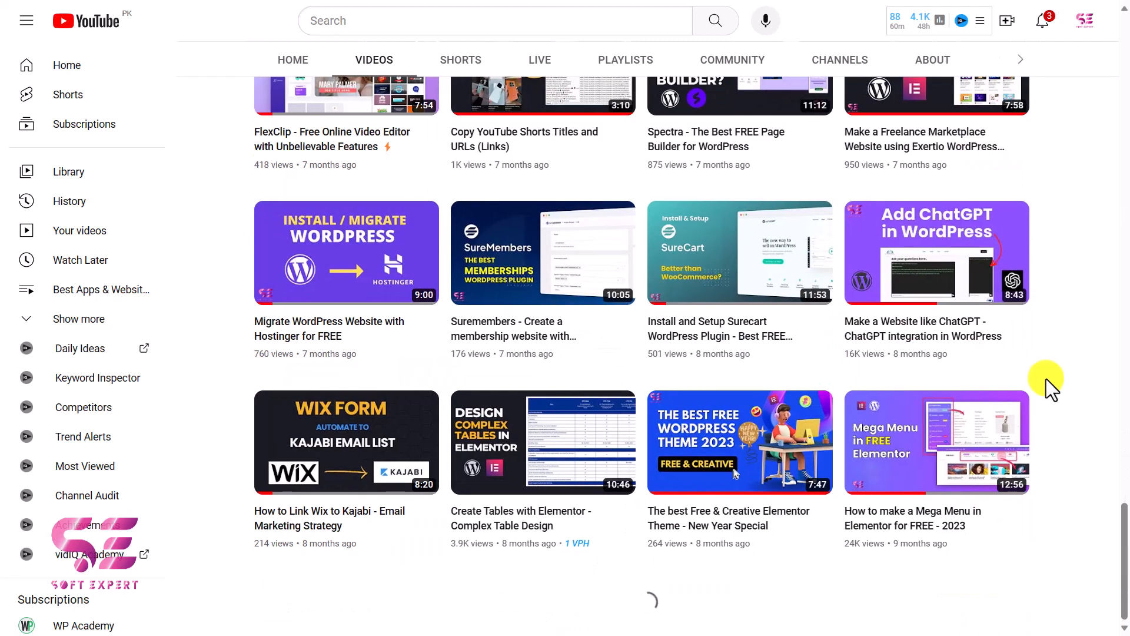